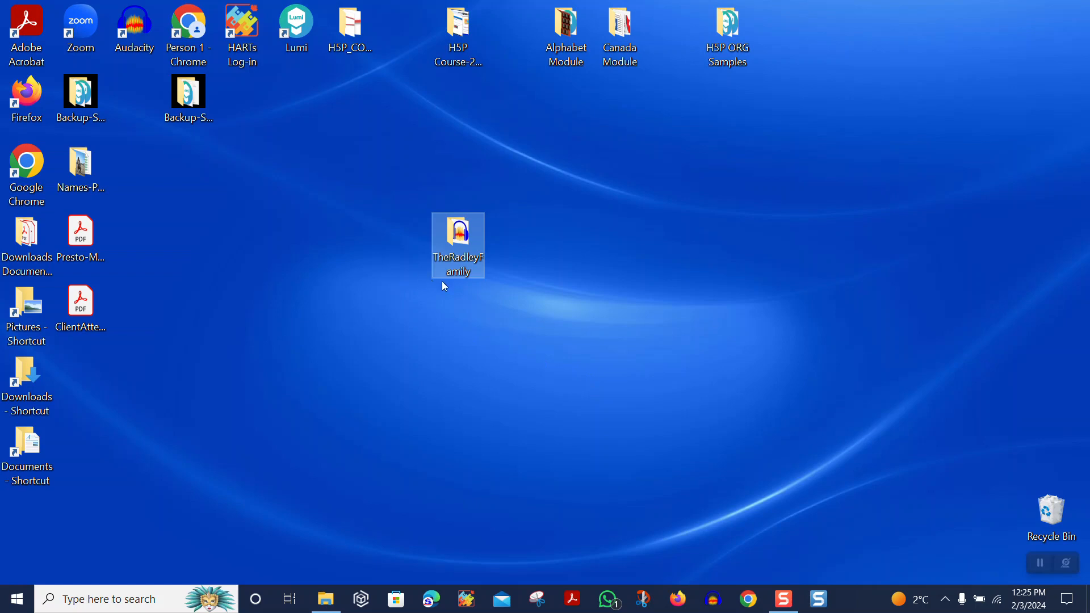
# Open the empty TheRadleyFamily desktop folder, switch to Audacity and dismiss its welcome dialog
pyautogui.doubleClick(448, 246)
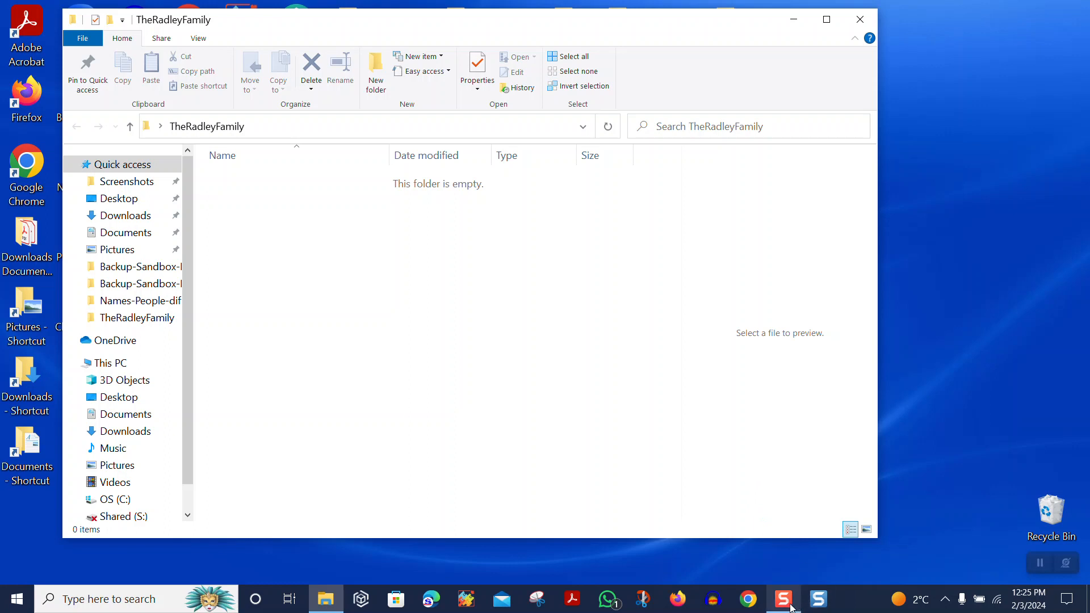
pyautogui.click(792, 607)
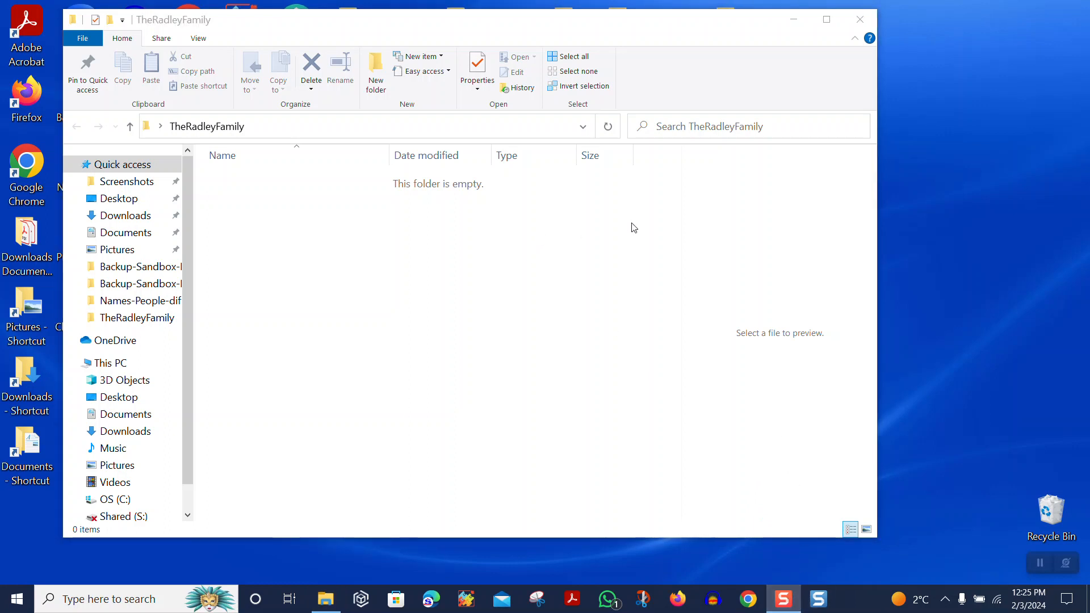
pyautogui.click(714, 601)
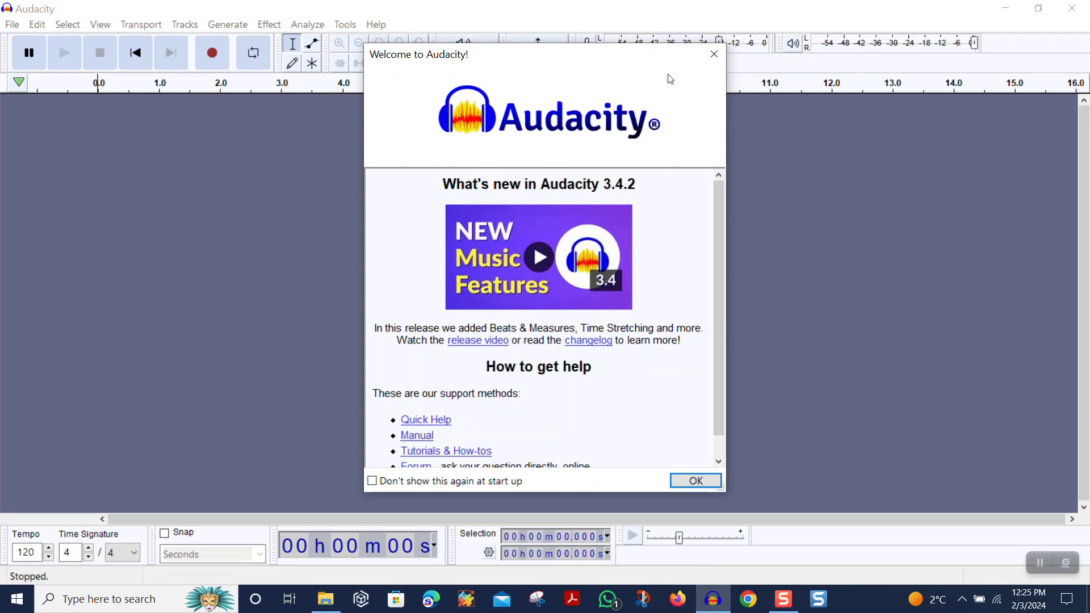
pyautogui.click(696, 482)
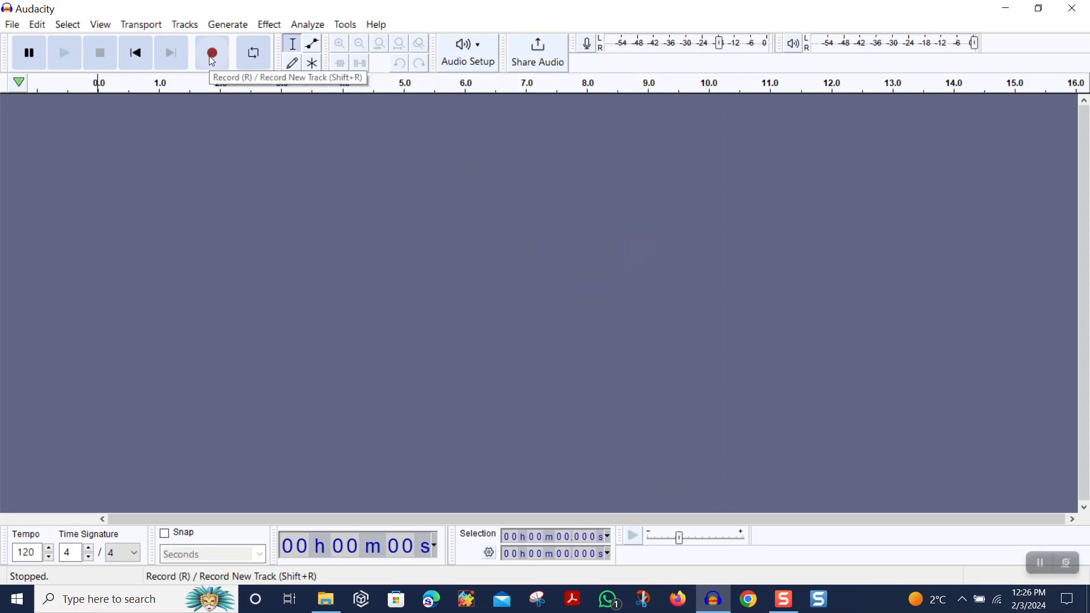
# Record about 20 seconds of speech on a new stereo track and play it back
pyautogui.click(213, 58)
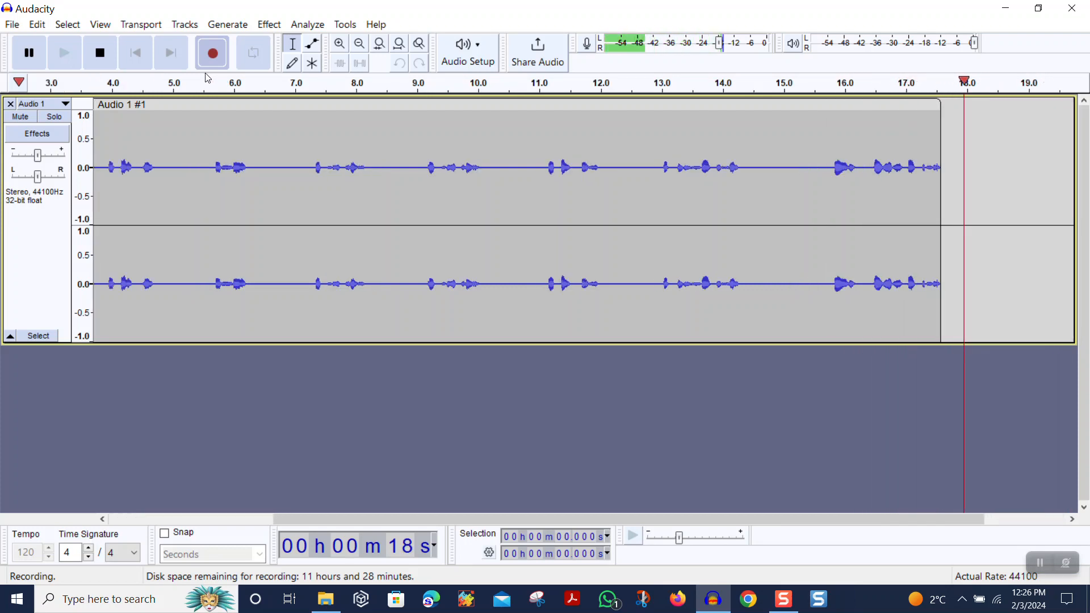
pyautogui.press('space')
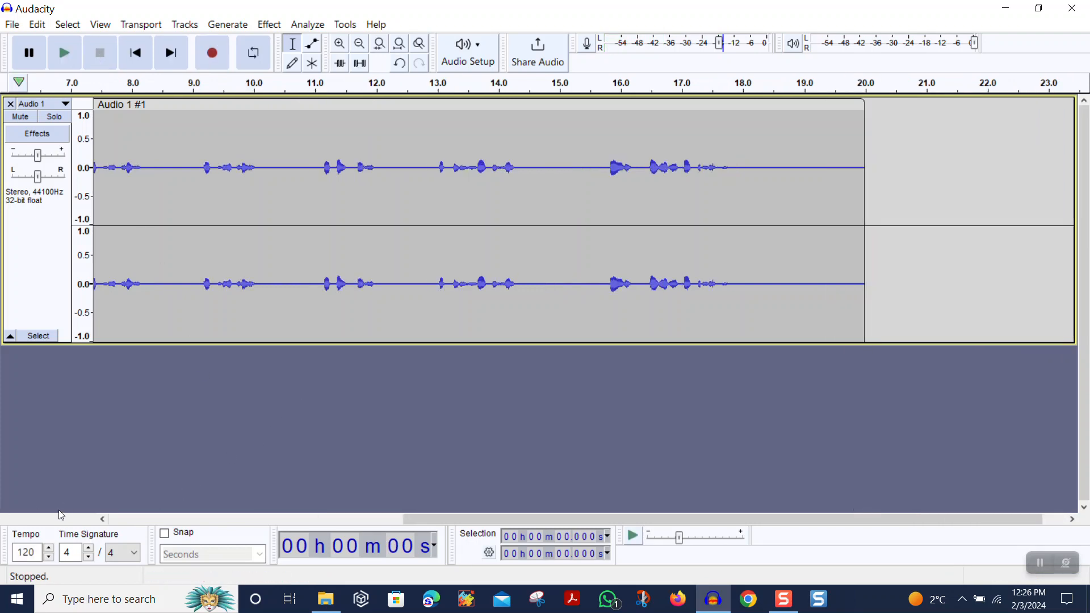
pyautogui.click(66, 57)
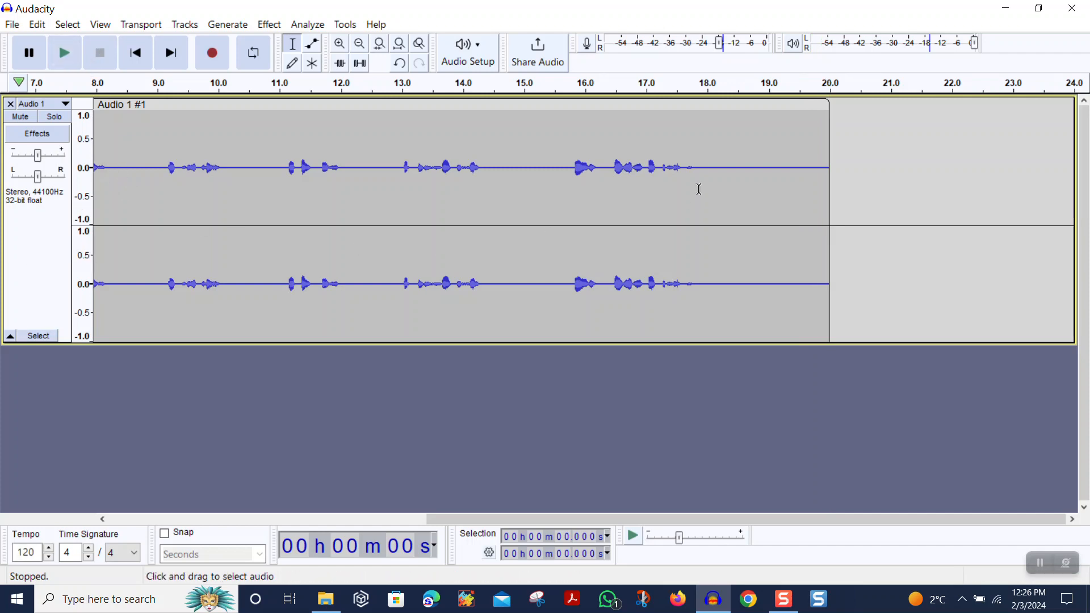
# Replay the recording from the start, raise the track's gain to slightly below +16 dB and listen again
pyautogui.moveTo(827, 170); pyautogui.dragTo(835, 170)
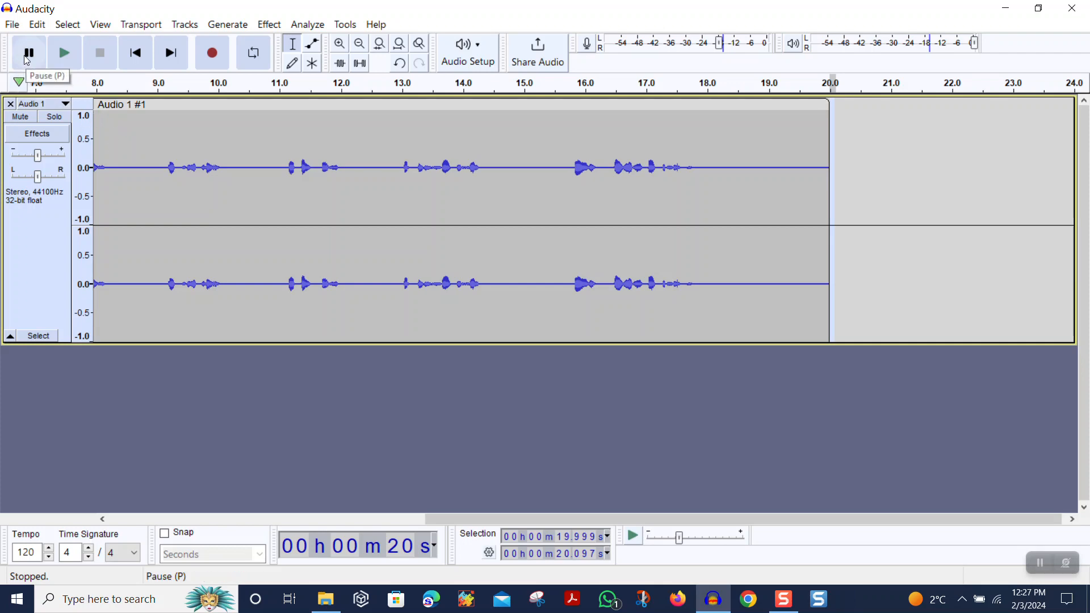
pyautogui.click(134, 59)
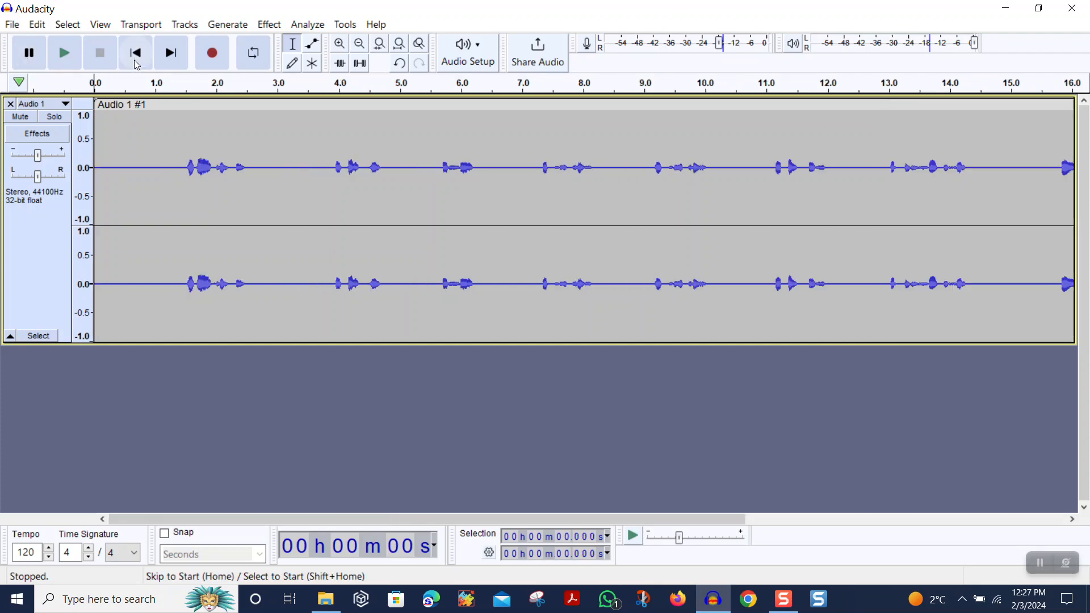
pyautogui.click(64, 53)
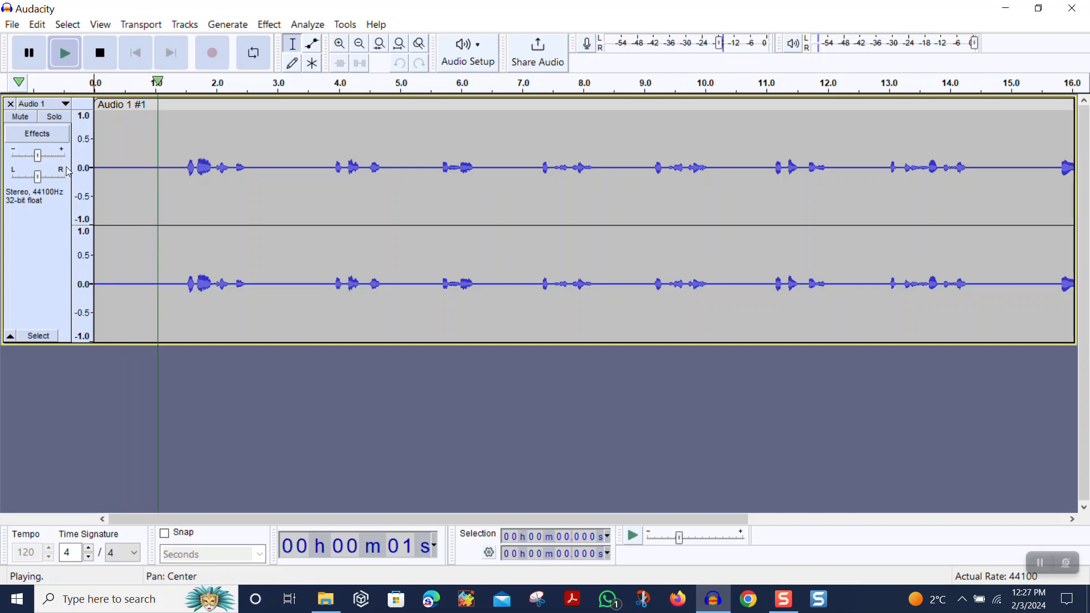
pyautogui.moveTo(38, 154)
pyautogui.mouseDown()
pyautogui.moveTo(62, 162)
pyautogui.moveTo(50, 161)
pyautogui.mouseUp()
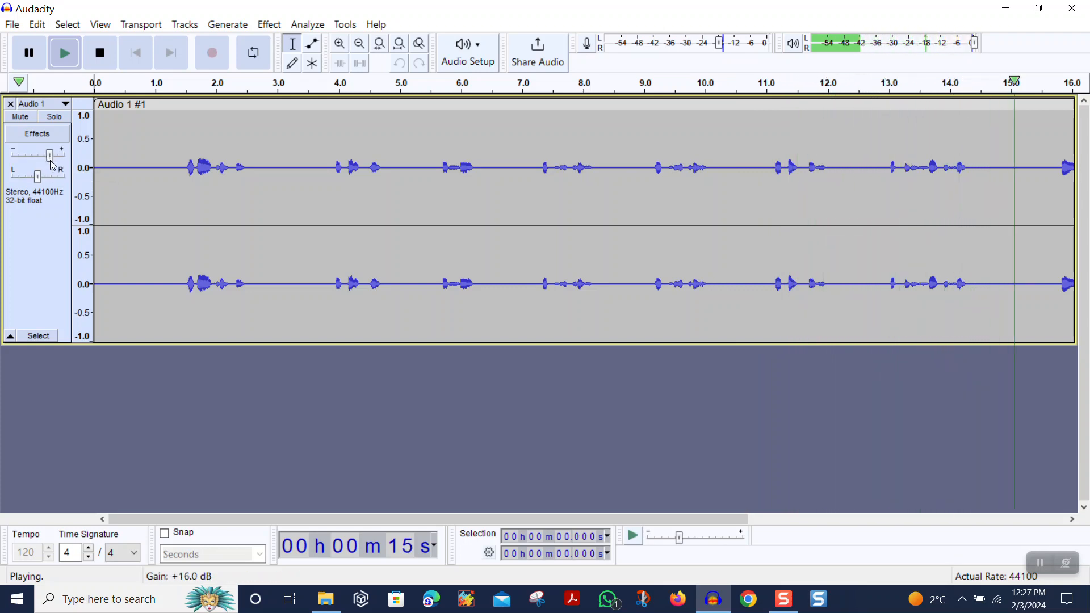
pyautogui.moveTo(55, 164)
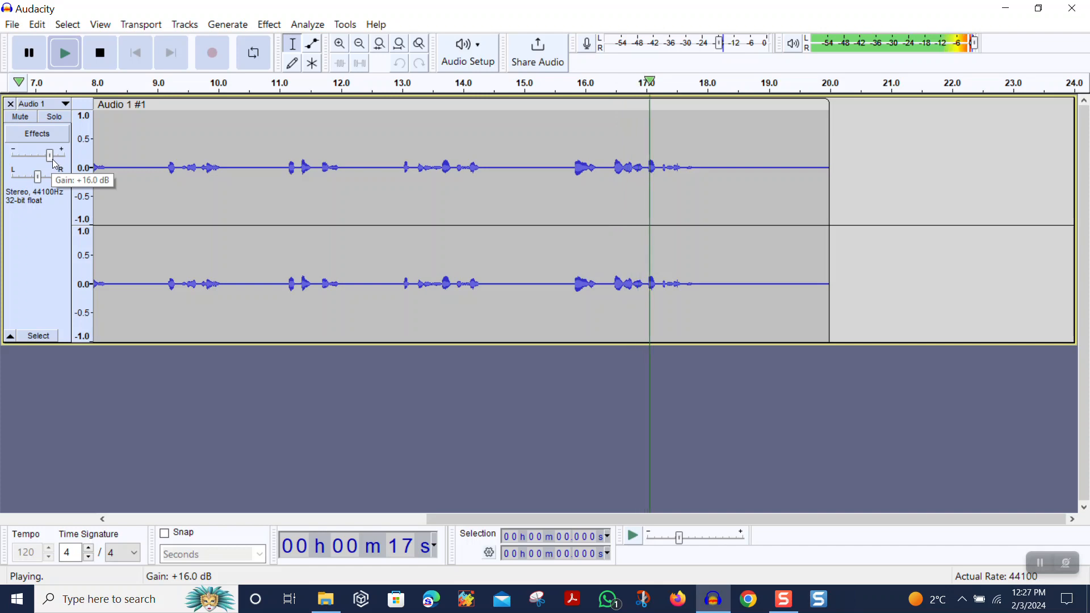
pyautogui.moveTo(55, 164); pyautogui.dragTo(50, 163)
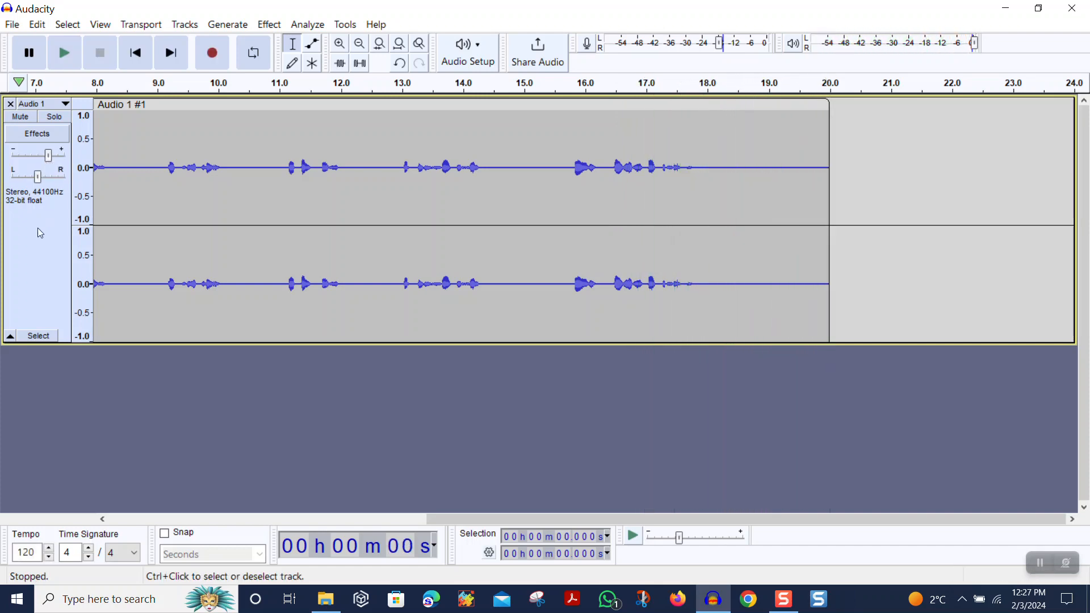
pyautogui.click(61, 51)
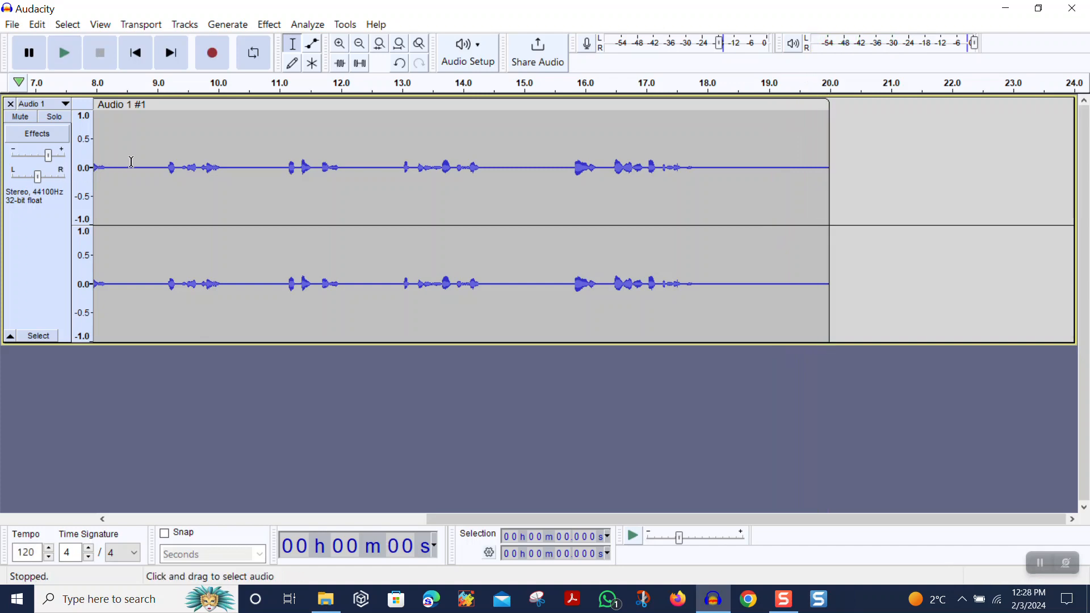
# Save the project as TheRadleyFamily_1 in the TheRadleyFamily folder, in AUP3 format
pyautogui.click(13, 26)
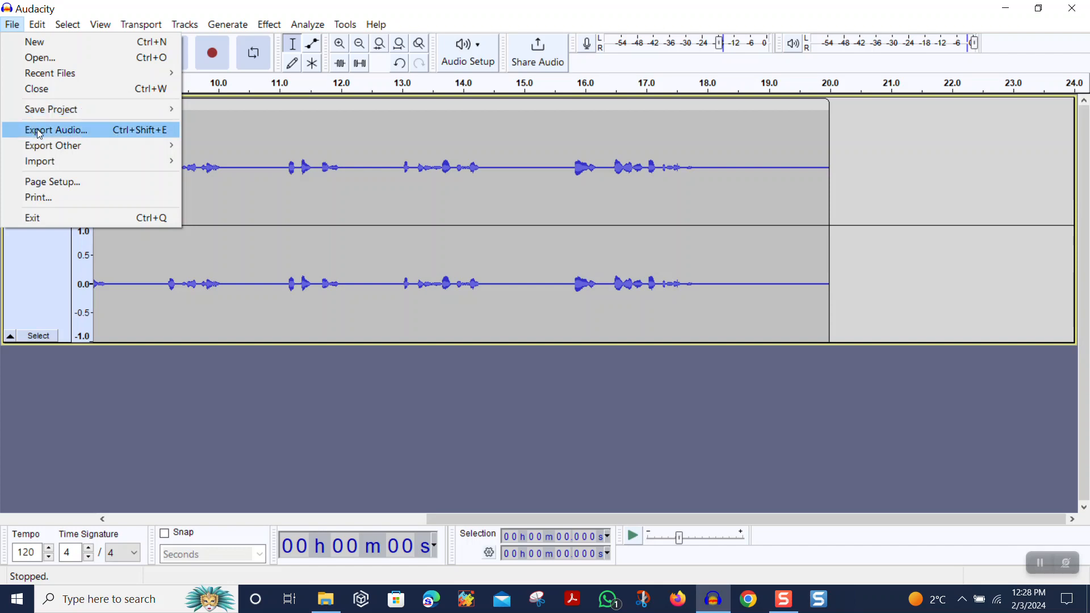
pyautogui.moveTo(52, 112)
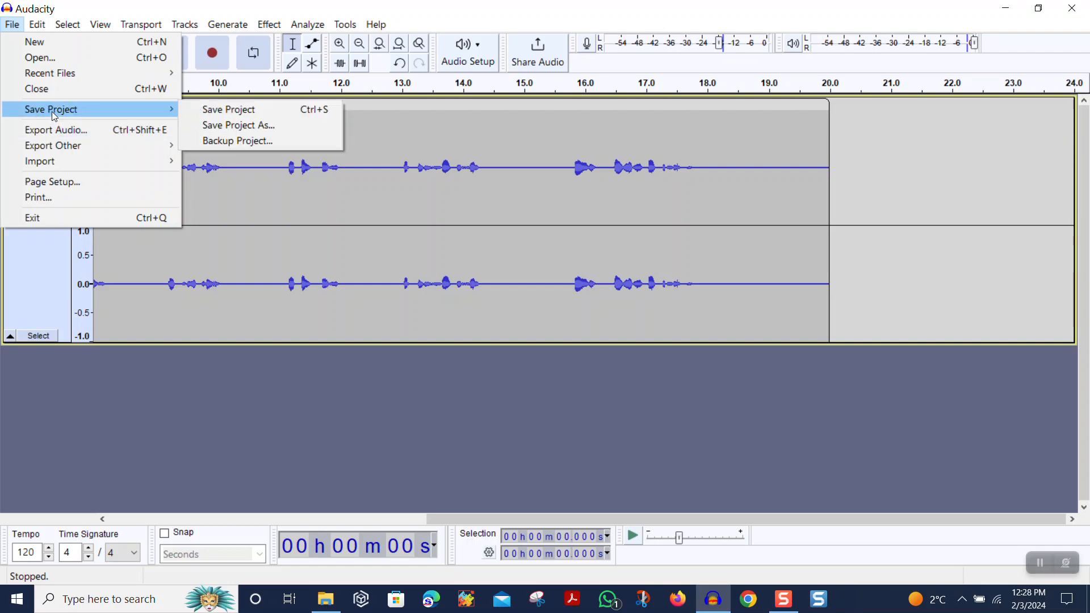
pyautogui.click(249, 109)
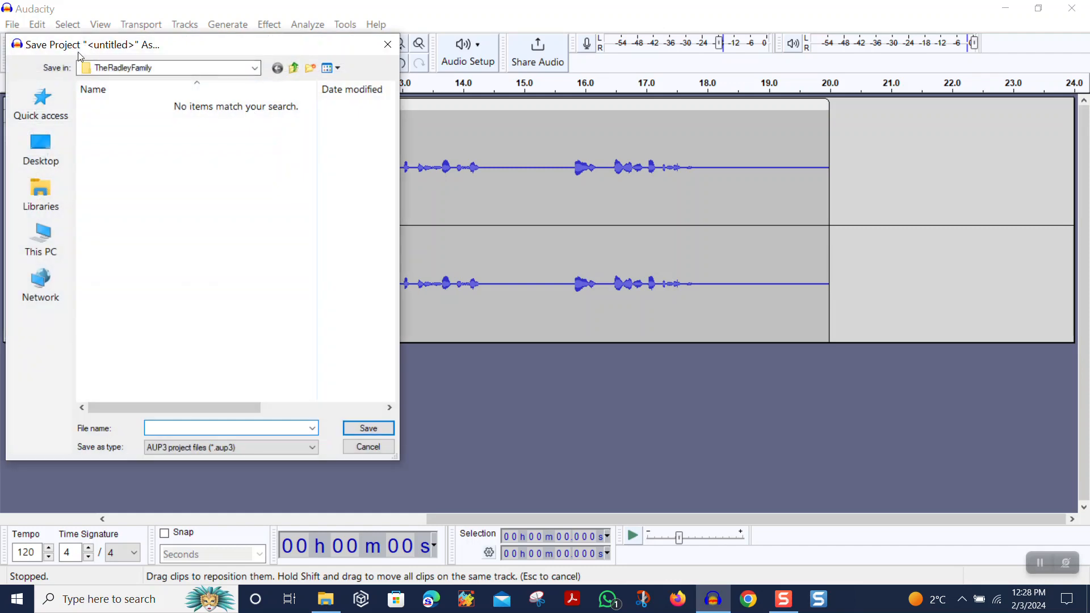
pyautogui.click(173, 70)
pyautogui.click(172, 68)
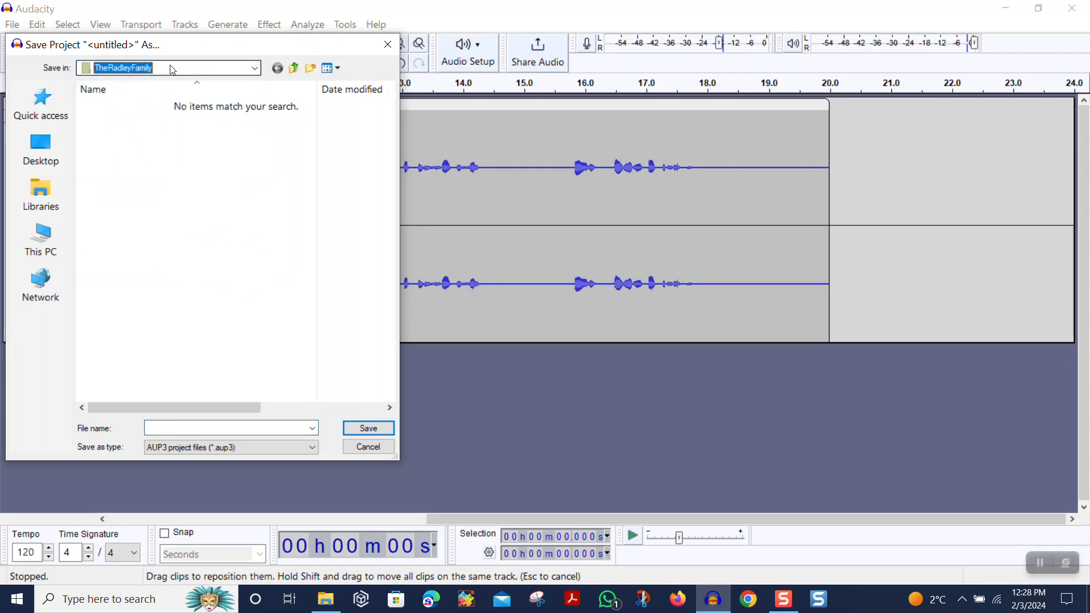
pyautogui.click(163, 428)
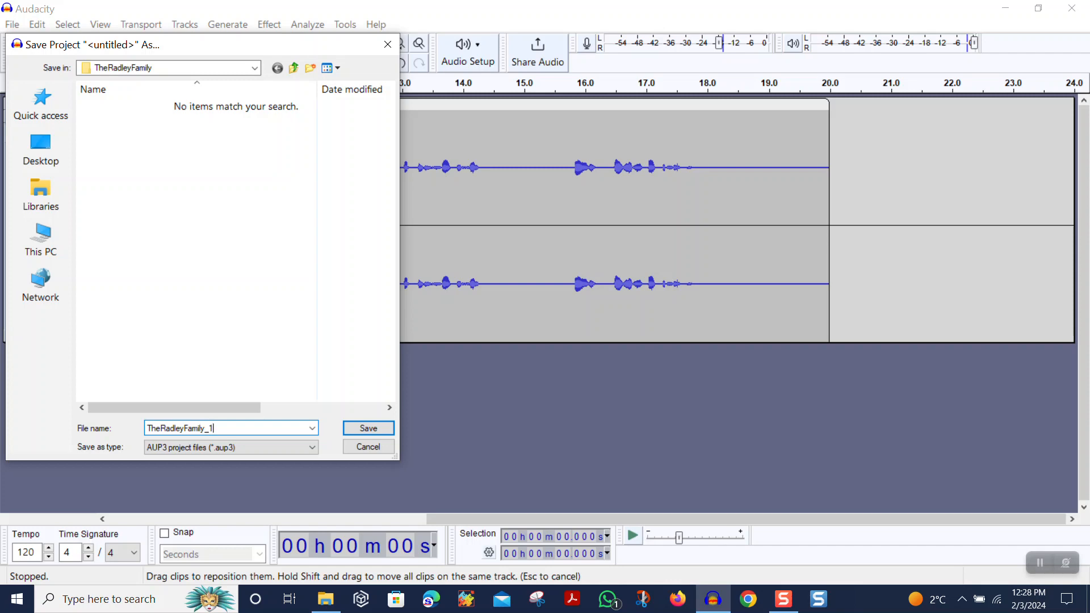
pyautogui.click(385, 430)
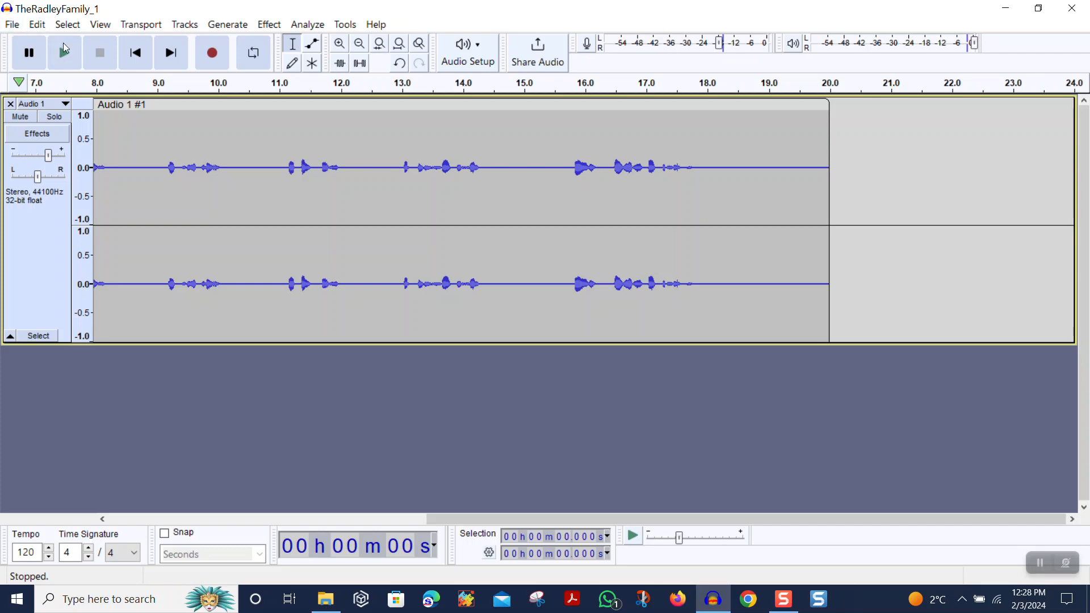
pyautogui.click(12, 23)
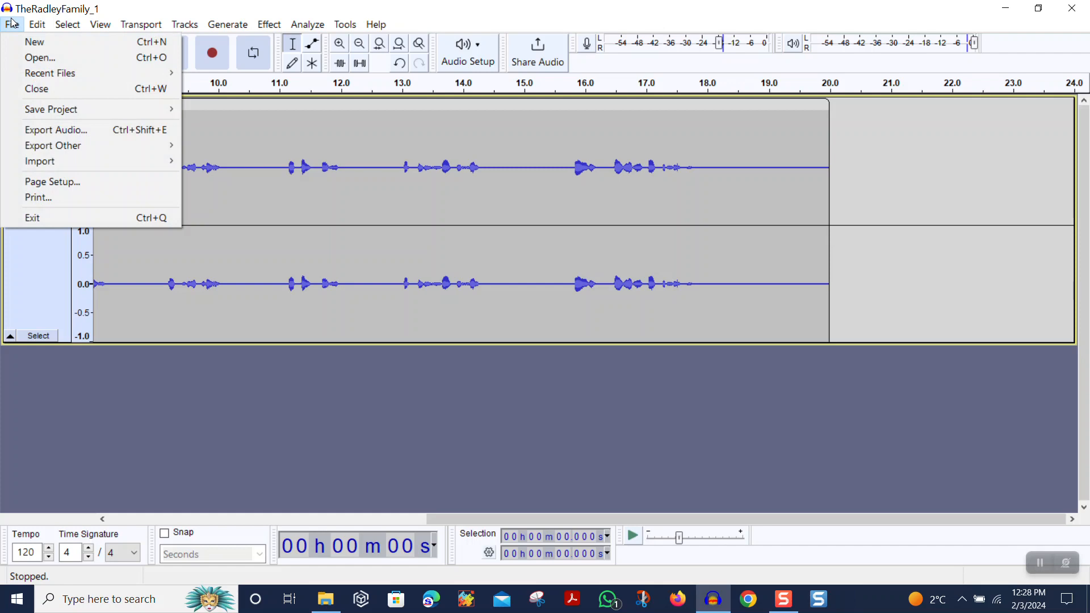
pyautogui.click(59, 134)
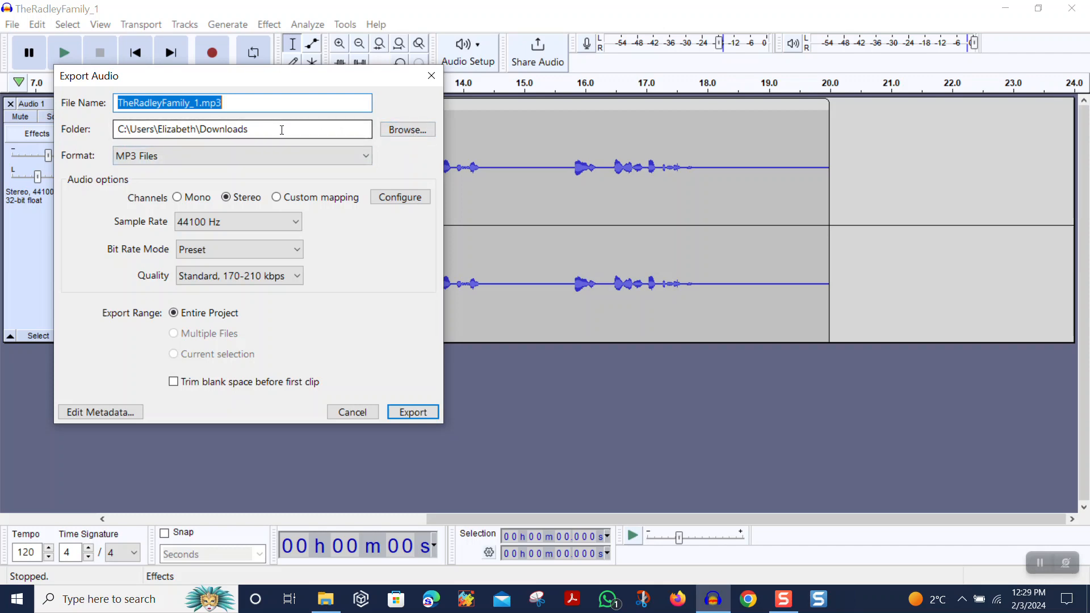
pyautogui.click(419, 130)
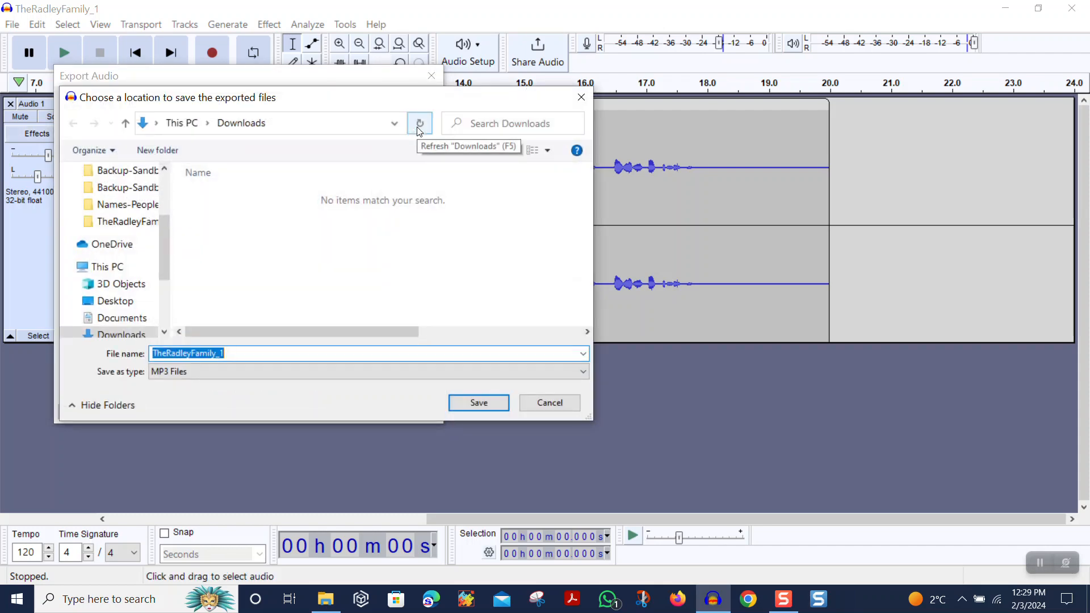
pyautogui.click(146, 302)
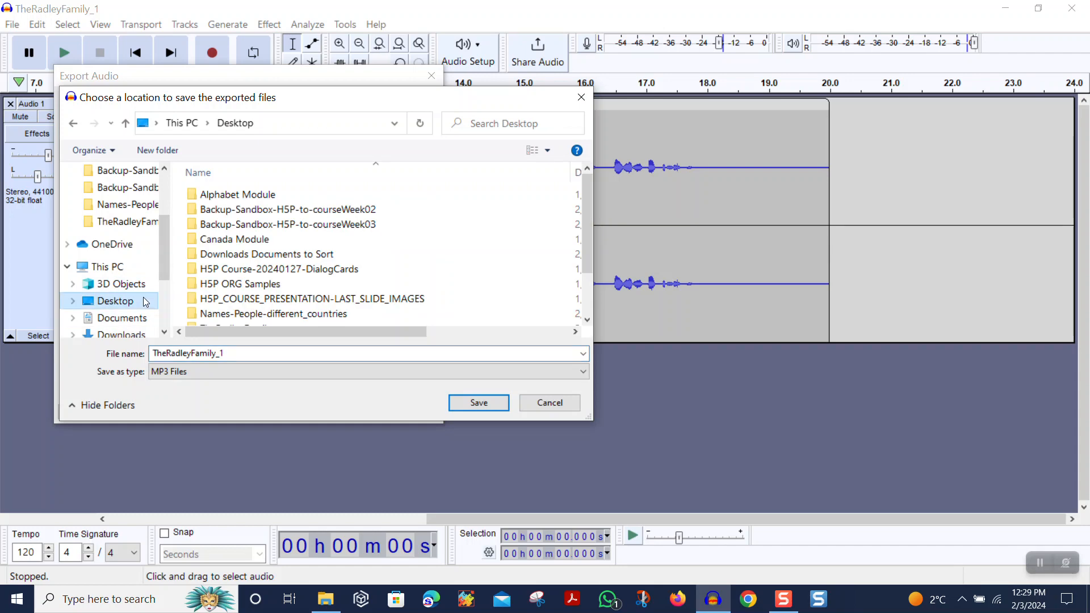
pyautogui.scroll(-2, 409, 214)
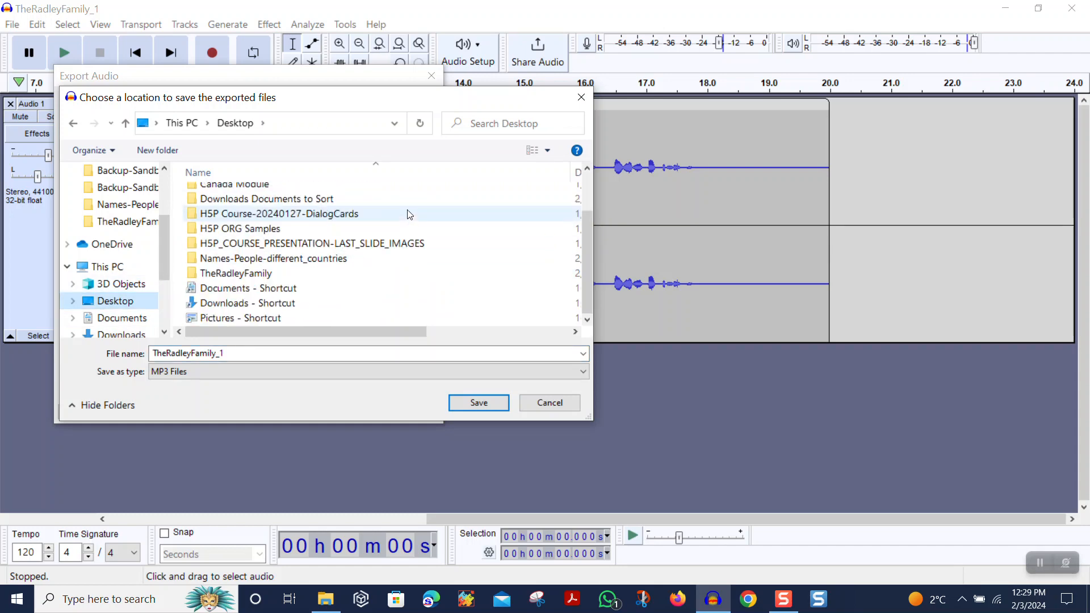
pyautogui.click(255, 274)
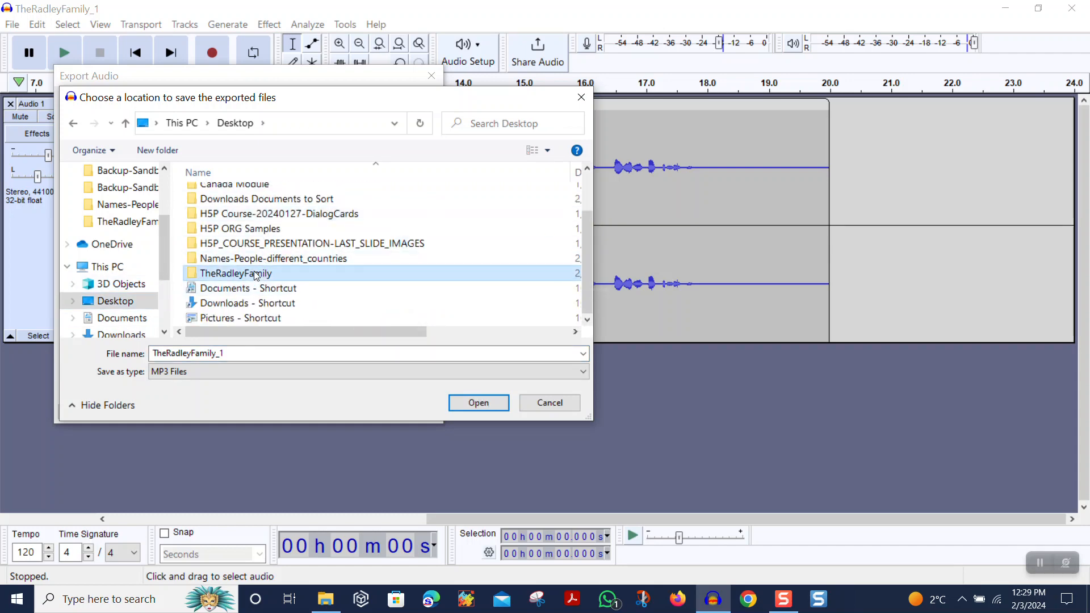
pyautogui.click(478, 404)
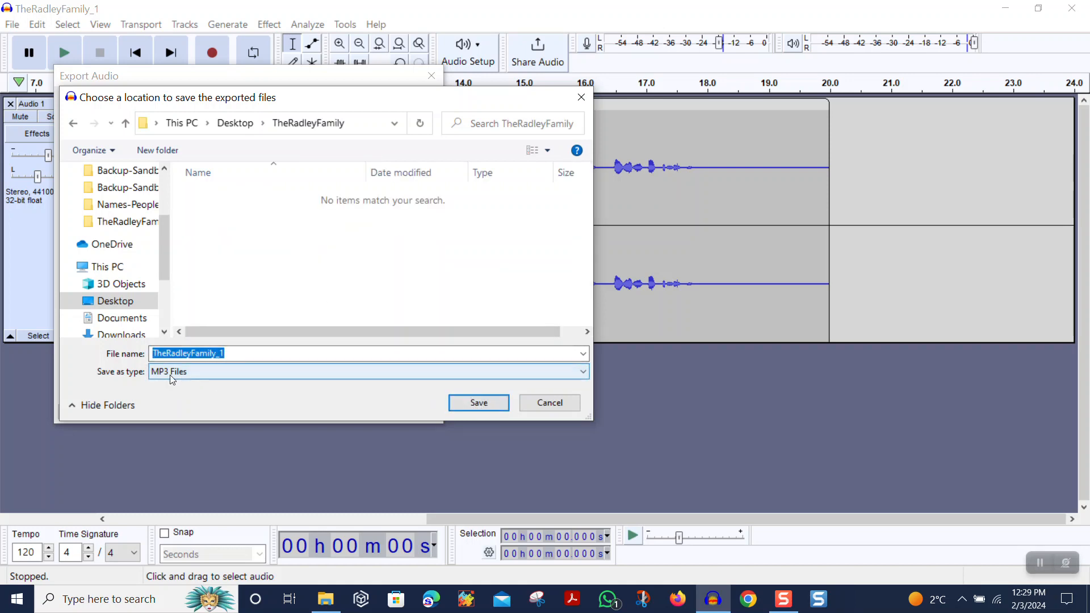
pyautogui.click(478, 405)
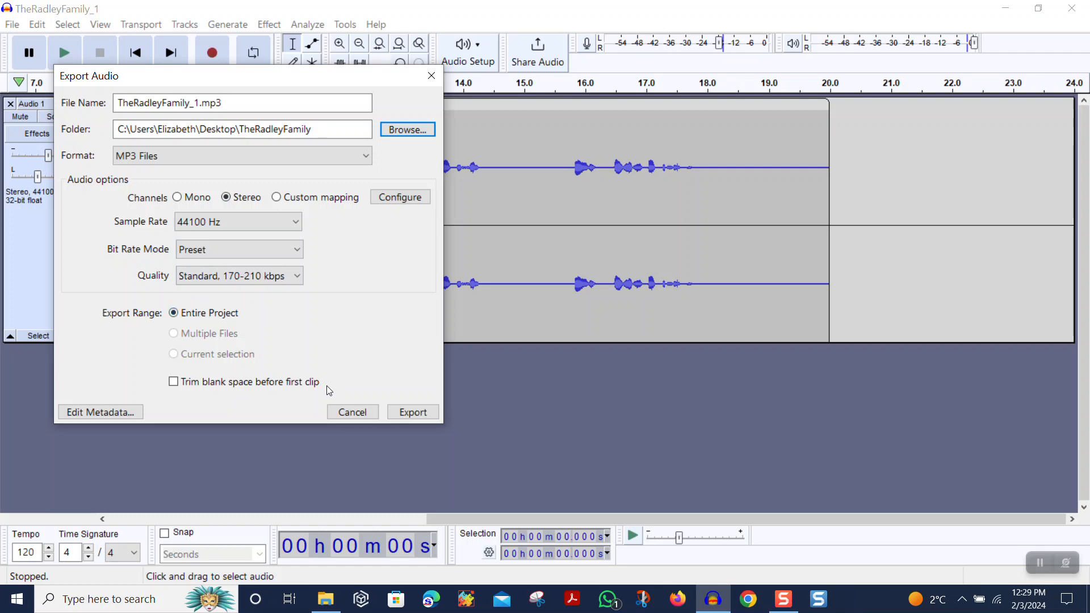
pyautogui.click(431, 75)
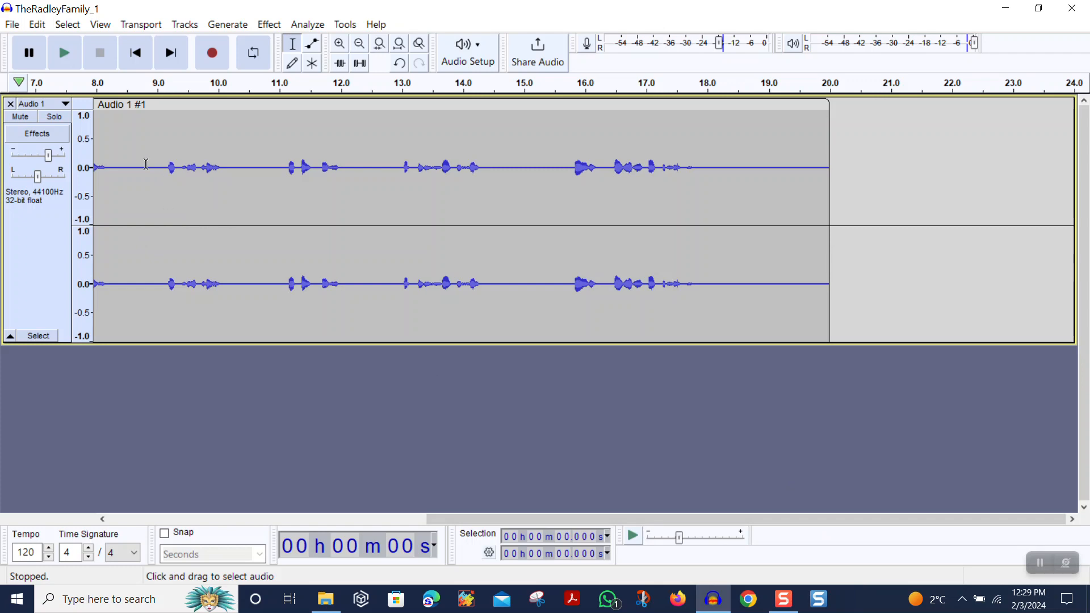
# Select the first spoken phrase, from about 1.27 s to 3.00 s, and play the selection to check it
pyautogui.click(128, 55)
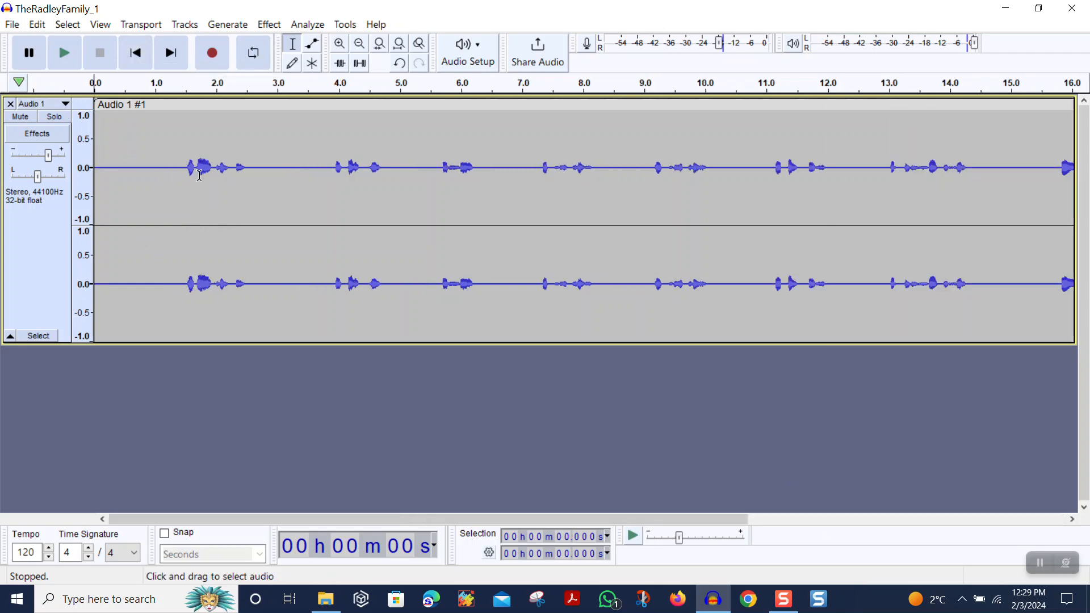
pyautogui.moveTo(179, 161); pyautogui.dragTo(258, 165)
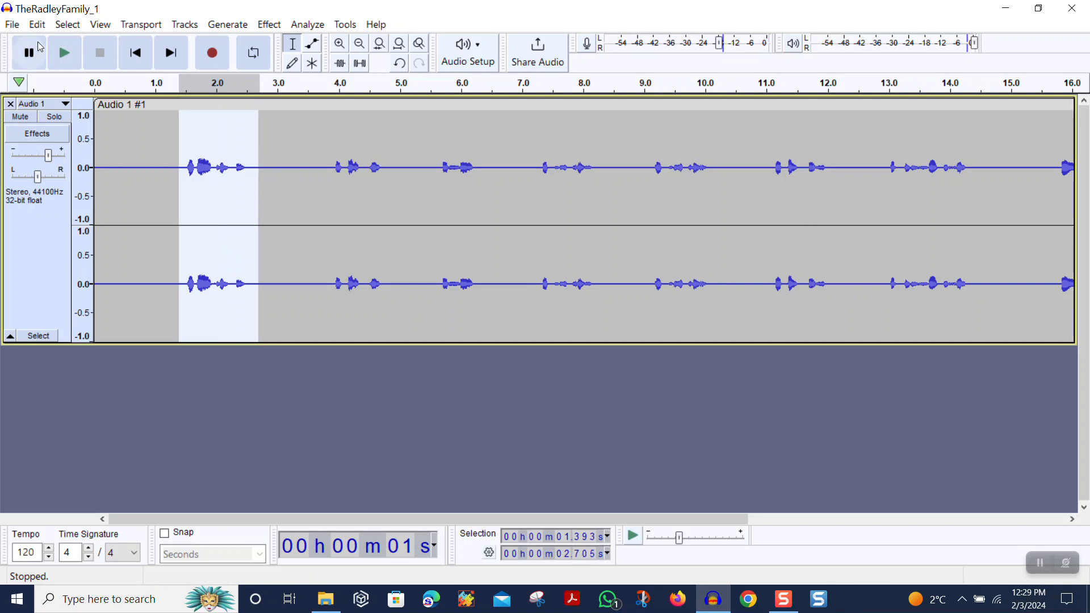
pyautogui.click(70, 55)
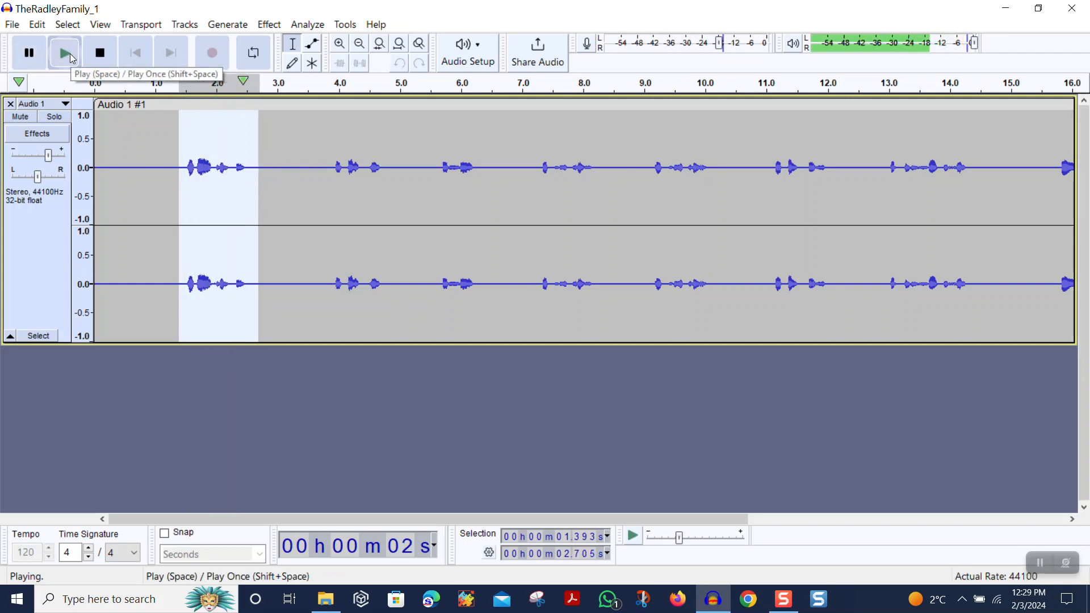
pyautogui.moveTo(168, 171); pyautogui.dragTo(256, 170)
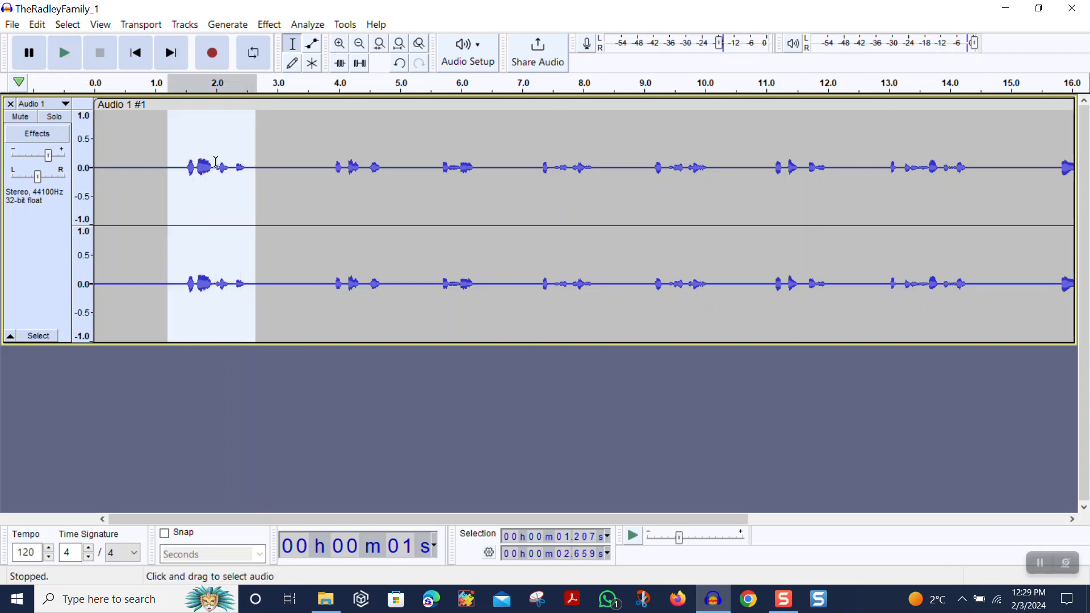
pyautogui.click(65, 59)
pyautogui.moveTo(172, 166); pyautogui.dragTo(276, 173)
pyautogui.click(66, 53)
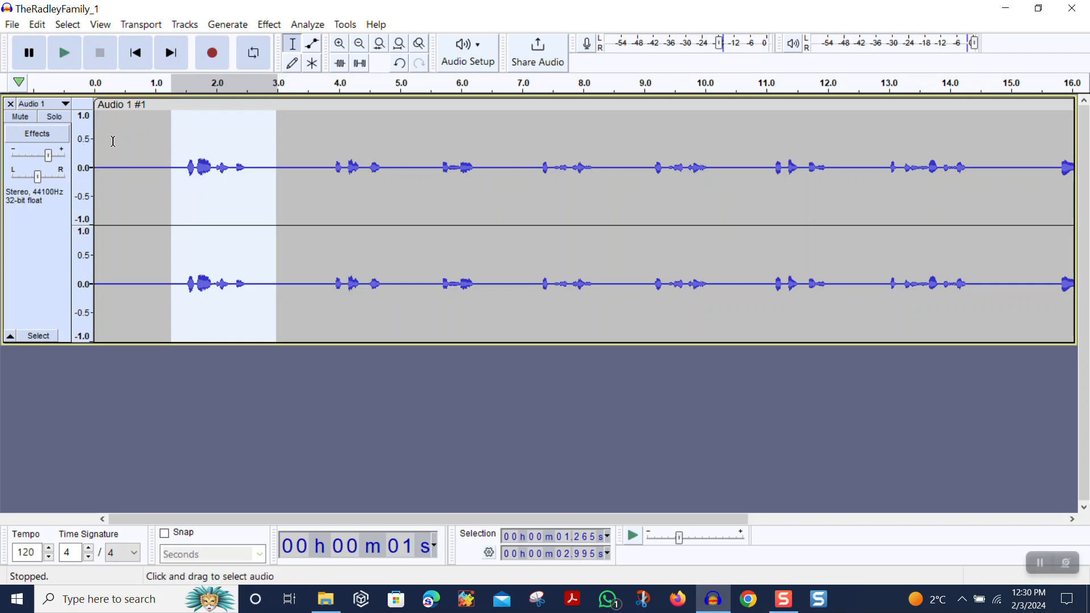
# Start an audio export of the current selection and choose the TheRadleyFamily folder on the Desktop as its destination
pyautogui.click(13, 25)
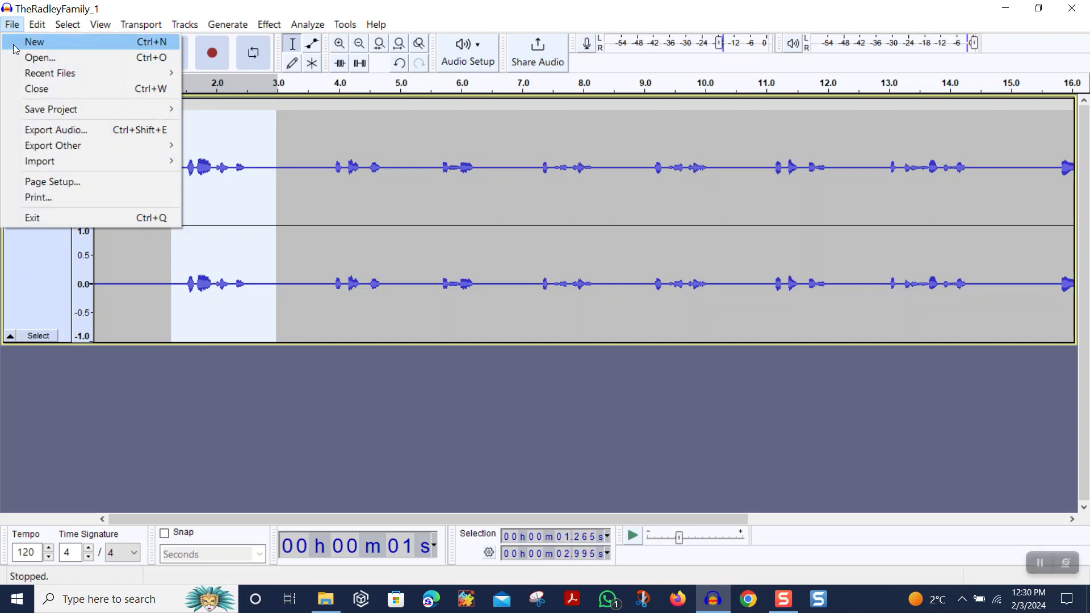
pyautogui.click(38, 130)
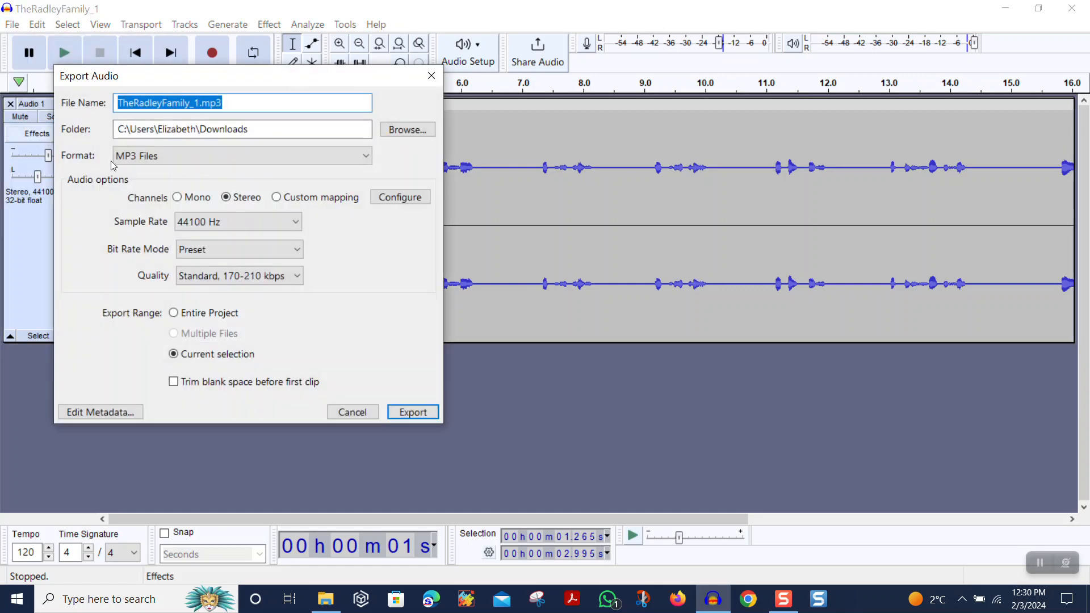
pyautogui.click(412, 130)
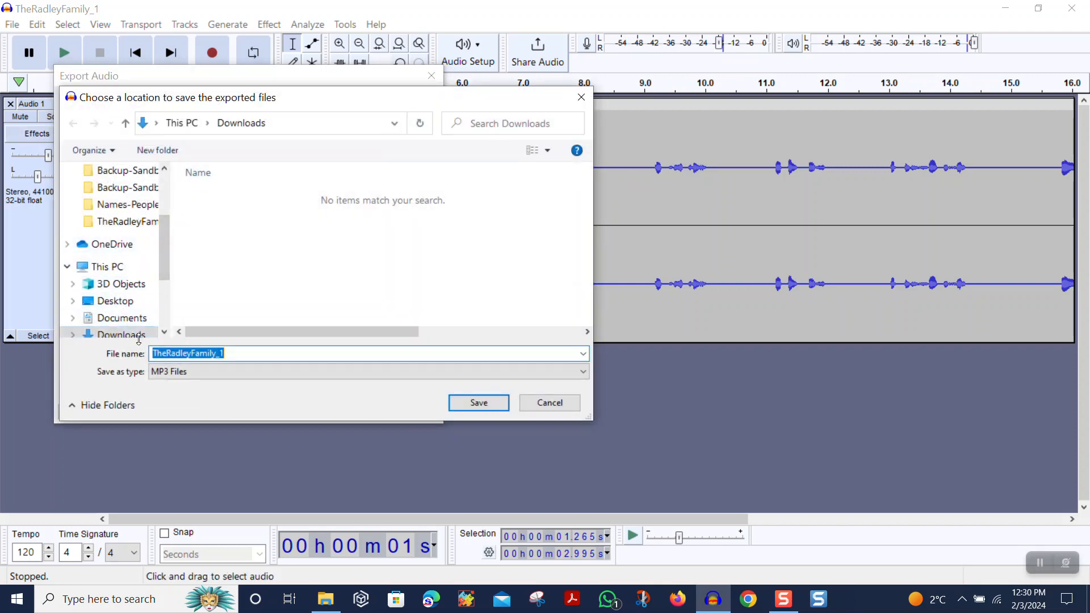
pyautogui.moveTo(166, 266)
pyautogui.mouseDown()
pyautogui.moveTo(161, 297)
pyautogui.moveTo(169, 259)
pyautogui.moveTo(169, 268)
pyautogui.mouseUp()
pyautogui.click(116, 301)
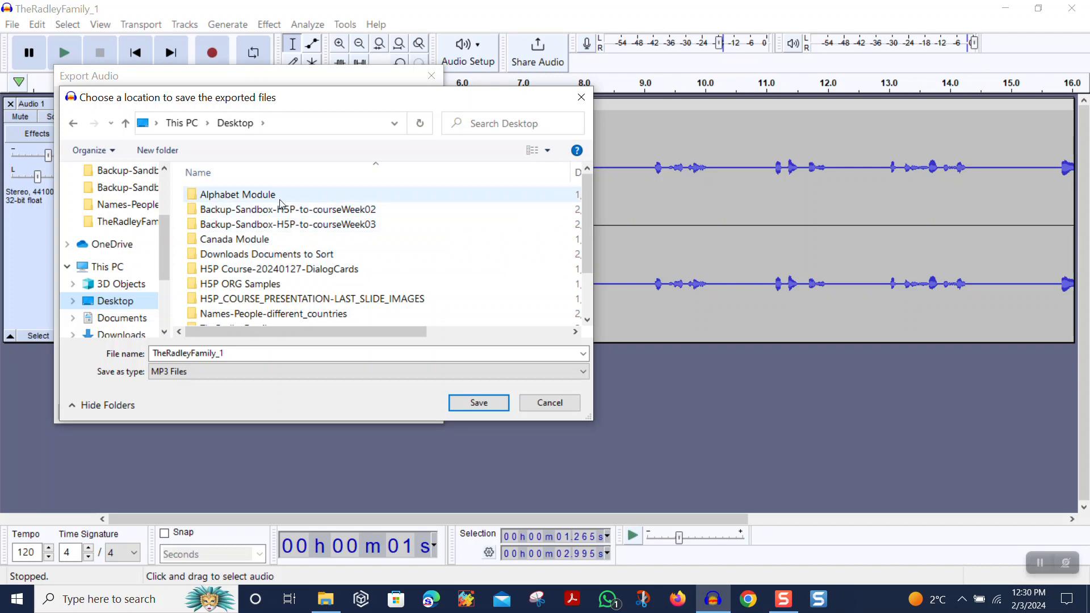
pyautogui.scroll(-1, 377, 243)
pyautogui.click(282, 274)
pyautogui.doubleClick(281, 273)
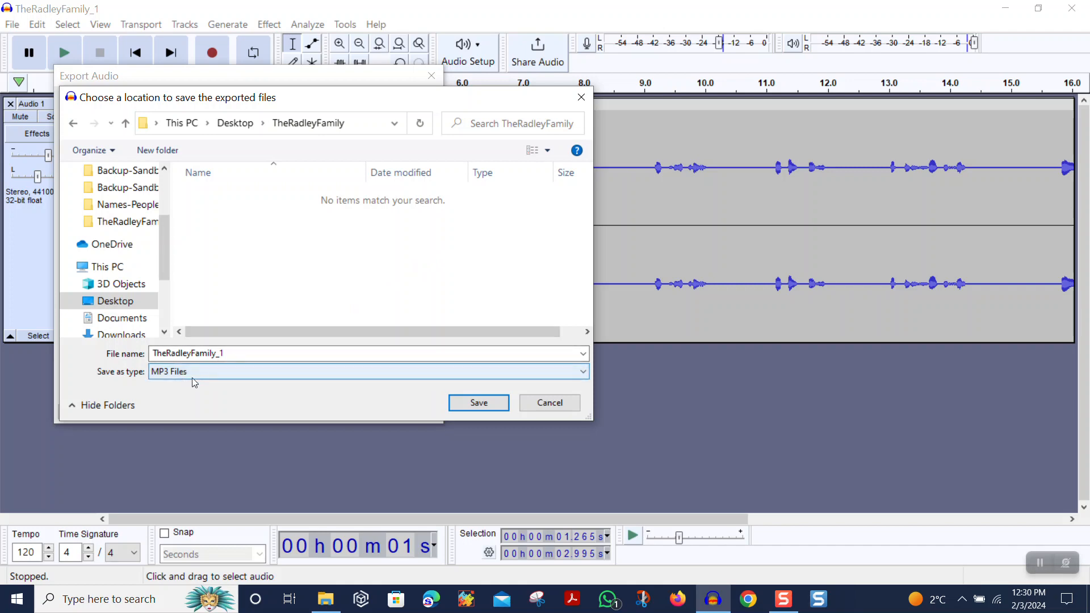
# Name the exported MP3 file TheRadleyFamily_title
pyautogui.click(247, 352)
pyautogui.doubleClick(245, 354)
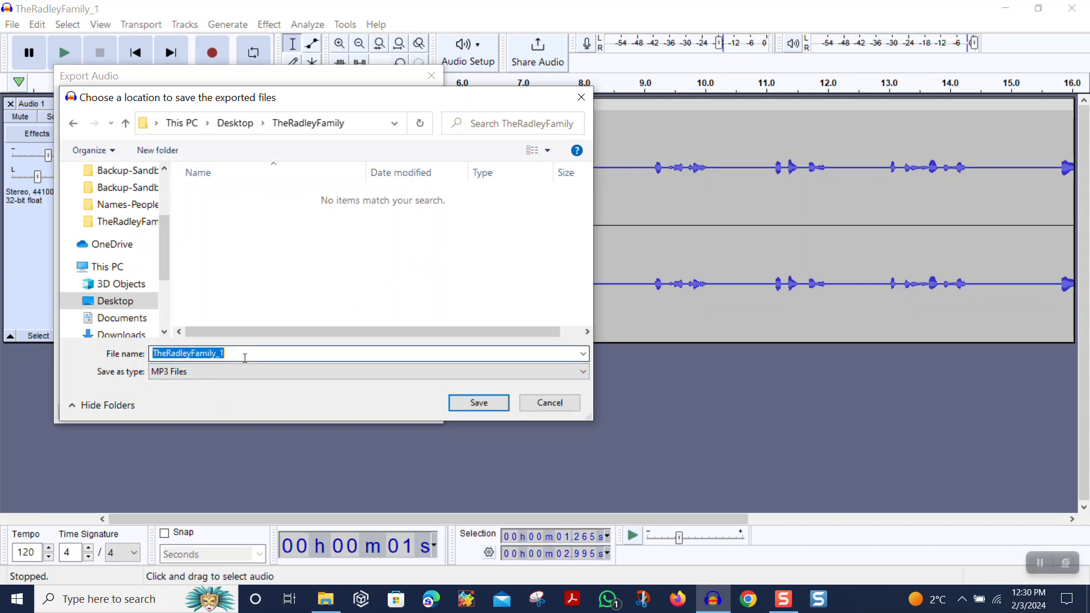
pyautogui.click(235, 353)
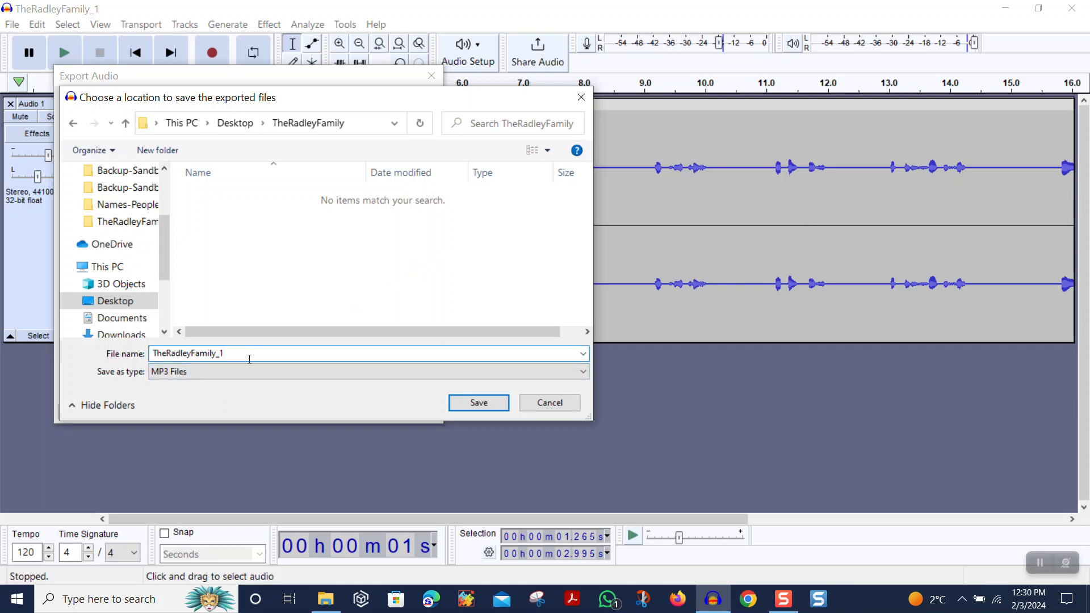
pyautogui.press('BackSpace')
pyautogui.write('title')
pyautogui.click(486, 407)
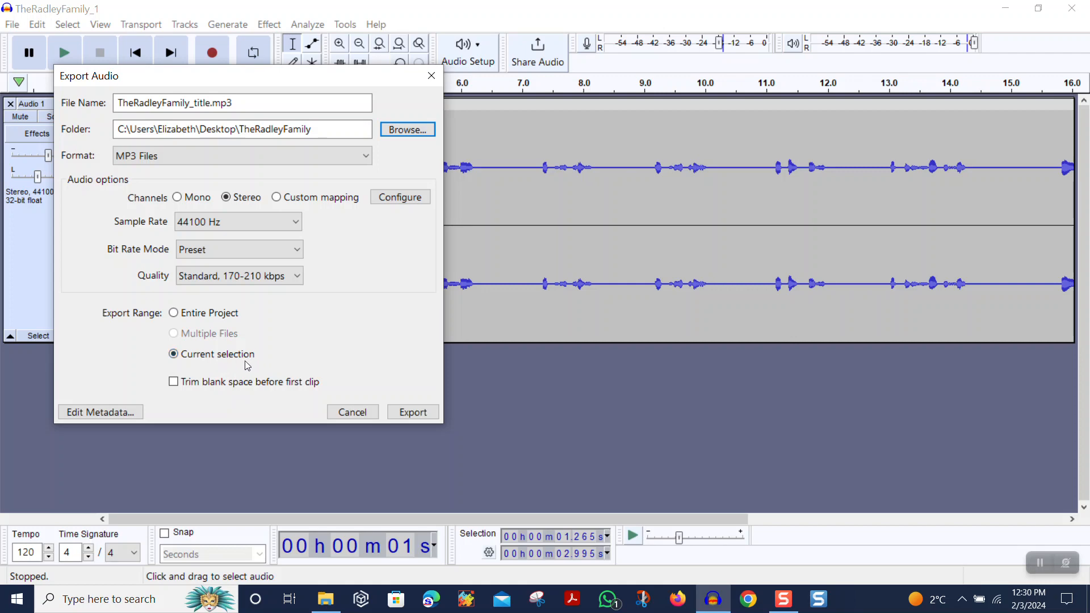
# In the export's metadata tags, enter the artist's full name and the track title "The Radley Family"
pyautogui.click(103, 411)
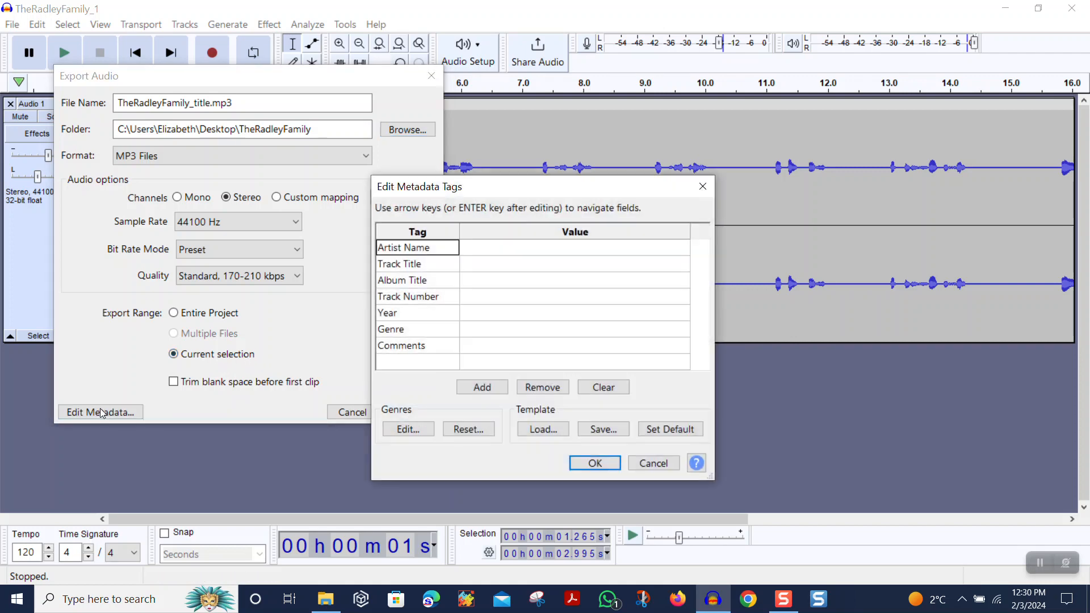
pyautogui.click(493, 248)
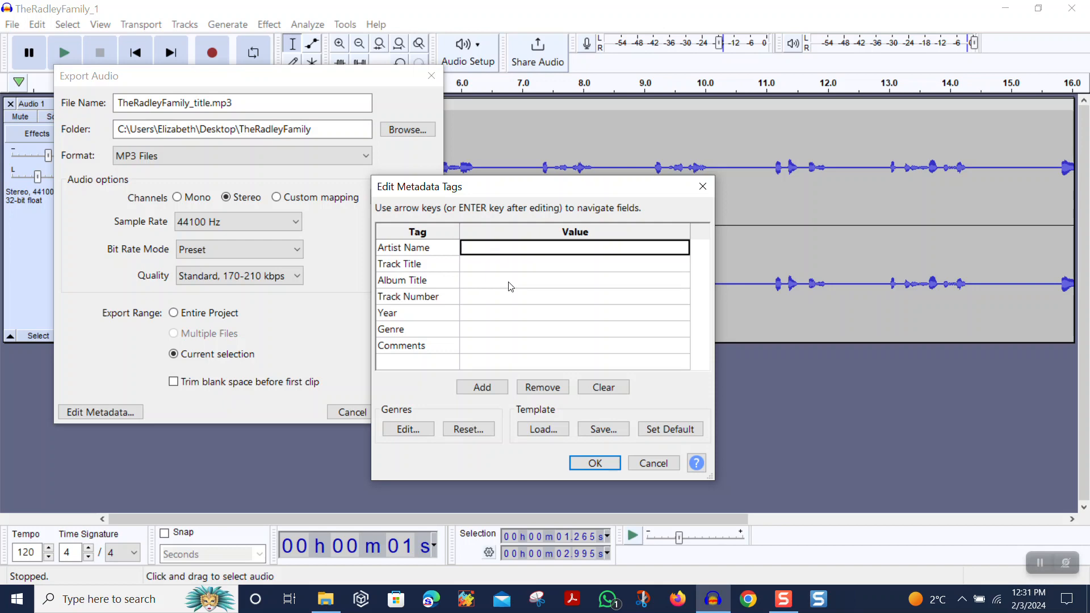
pyautogui.write('Elizabeth')
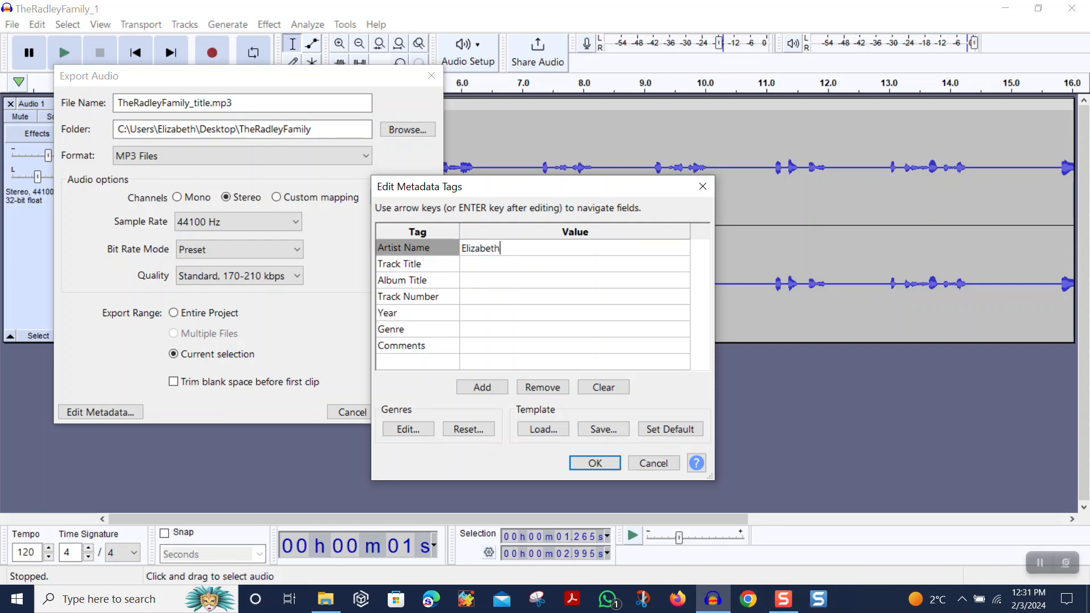
pyautogui.write(' Eiras-Vieira')
pyautogui.click(529, 265)
pyautogui.write('The Rad')
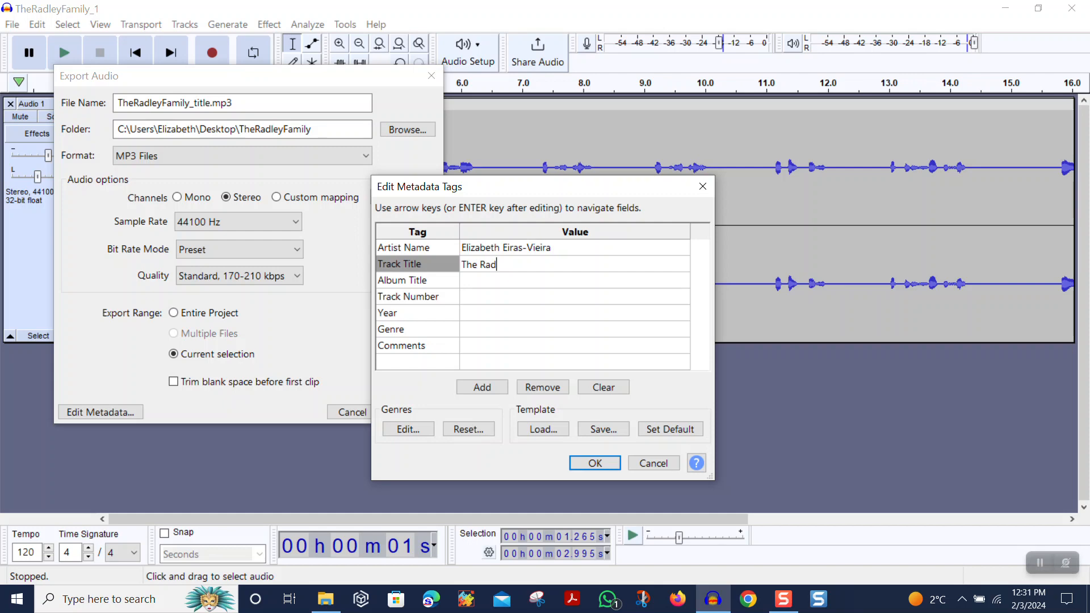
pyautogui.write('ley Family')
# Set the album title to "The Radley Family", track number 001 and year 2024, and export the selection
pyautogui.click(492, 279)
pyautogui.write('T')
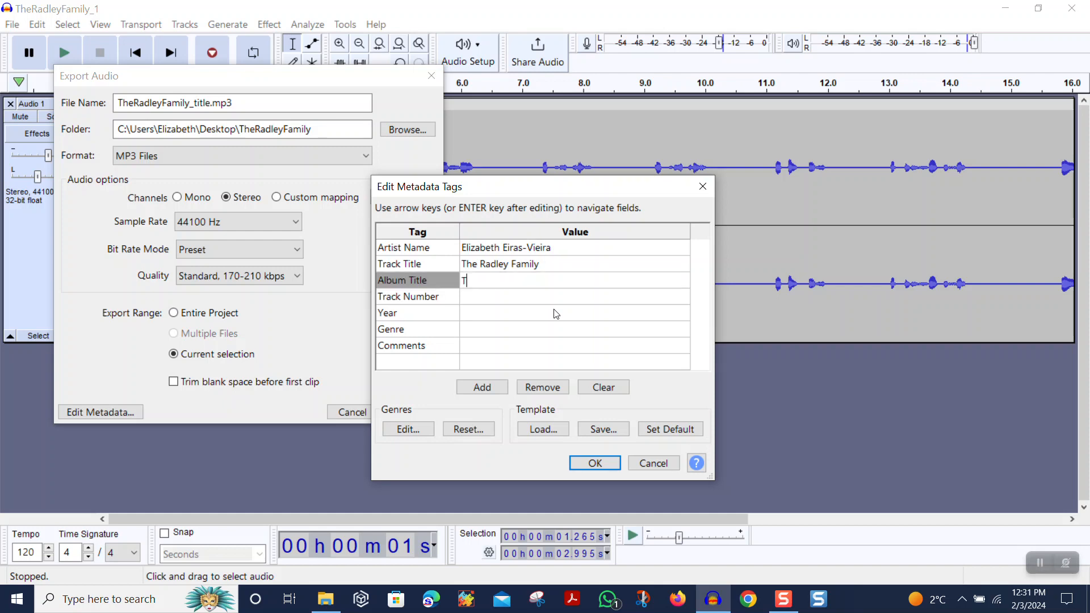
pyautogui.write('he Radley Famiu')
pyautogui.click(477, 301)
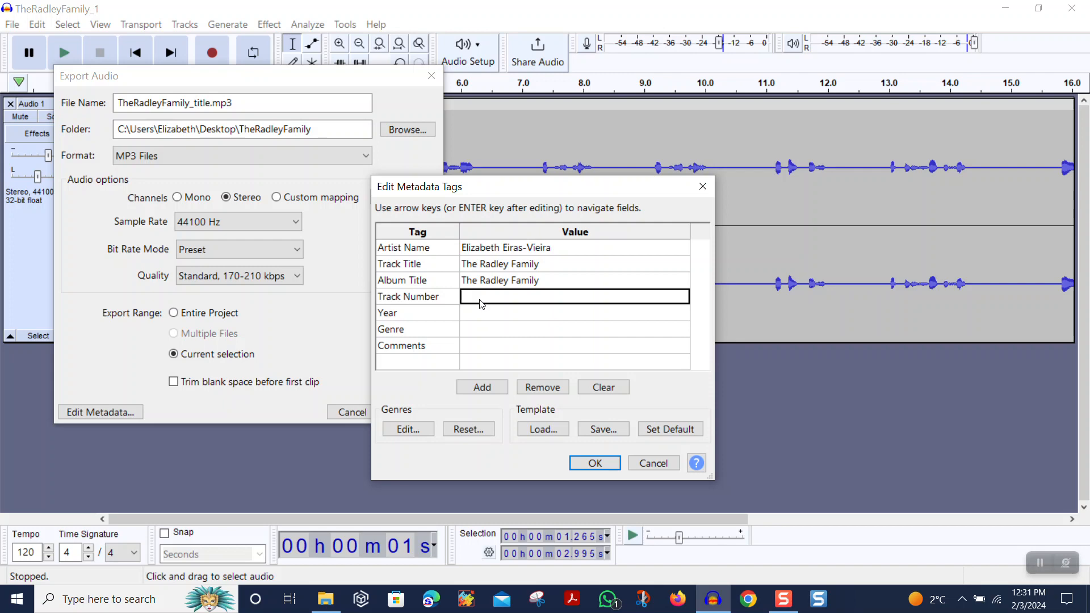
pyautogui.write('001')
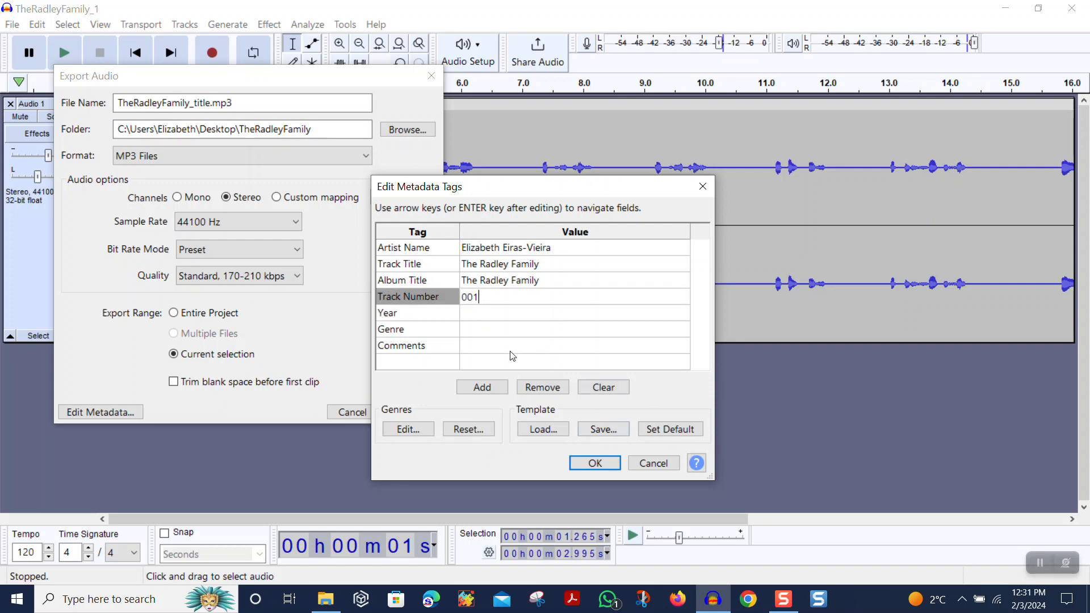
pyautogui.click(493, 313)
pyautogui.write('2024')
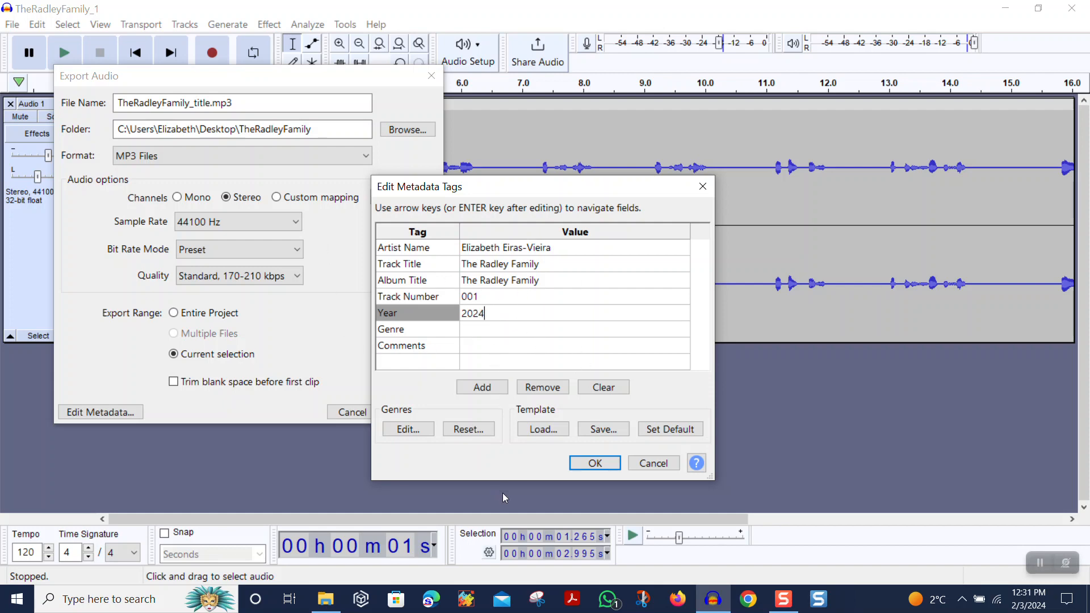
pyautogui.click(598, 465)
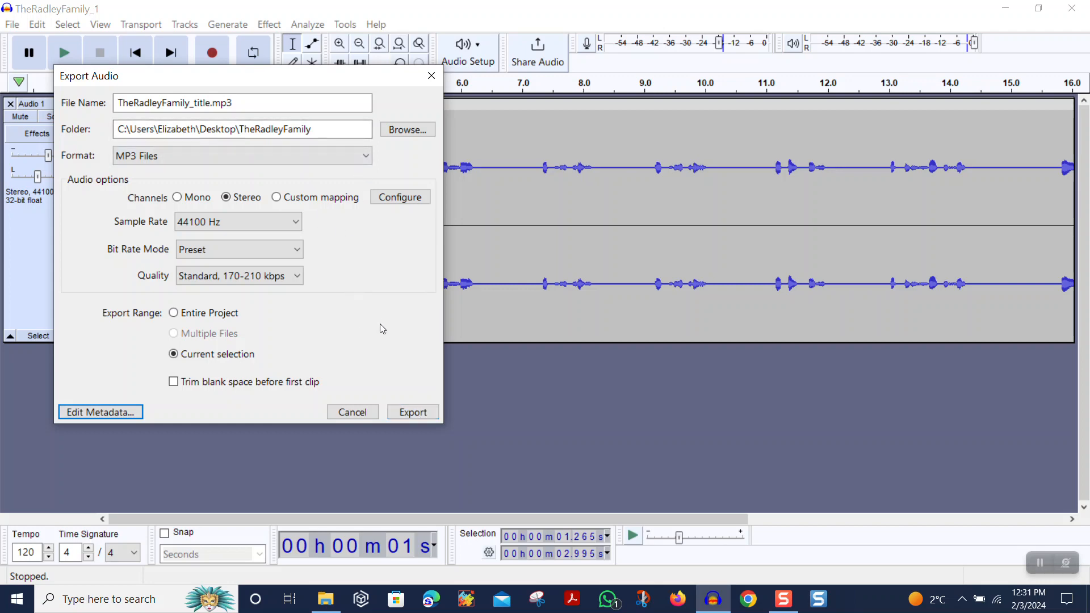
pyautogui.click(413, 413)
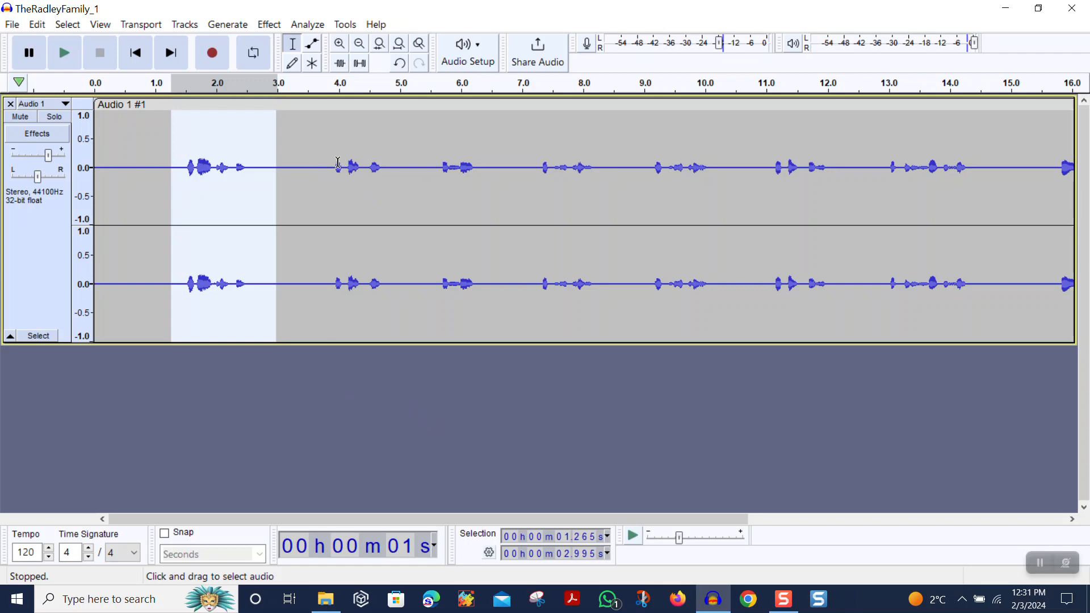
# Select the second spoken phrase, from about 3.65 s to 5.10 s, and play it to check
pyautogui.moveTo(318, 164); pyautogui.dragTo(404, 166)
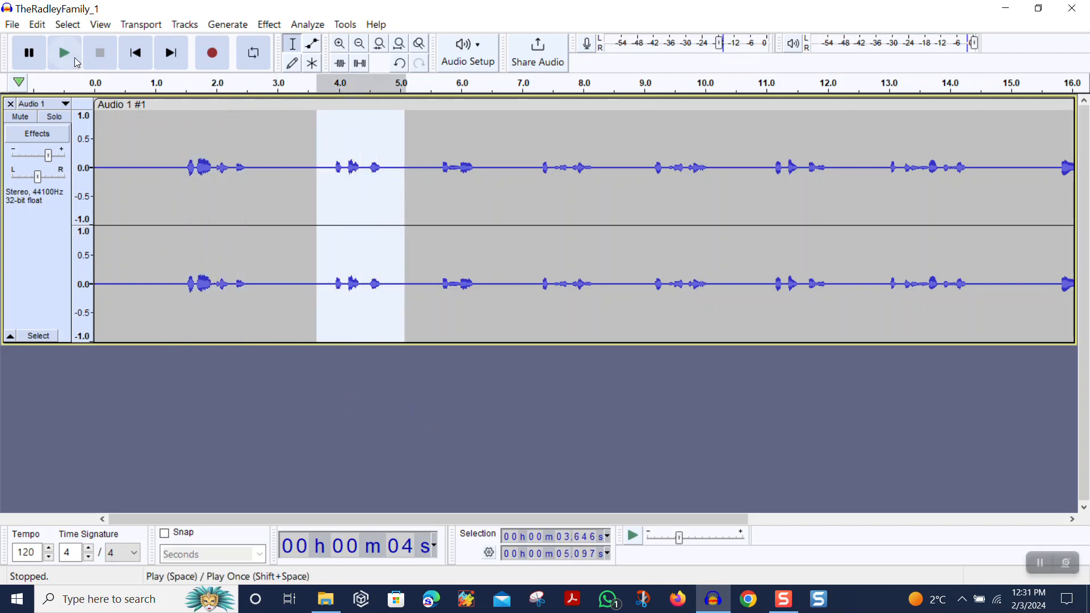
pyautogui.click(66, 54)
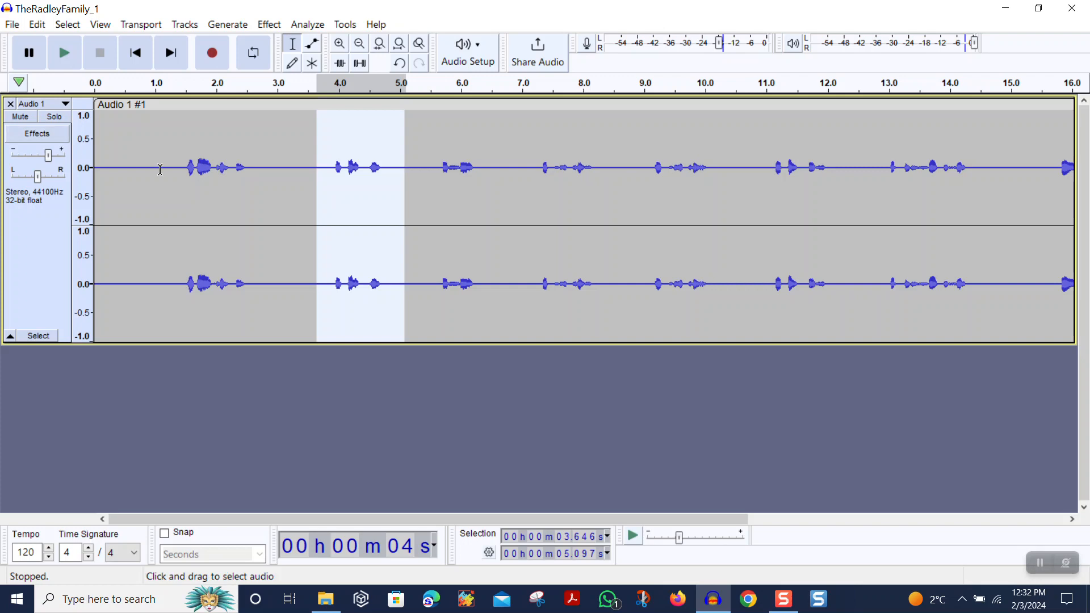
# Export the selected phrase as TheRadleyFamily_1.mp3 with the metadata track title changed to "a doctor"
pyautogui.click(12, 24)
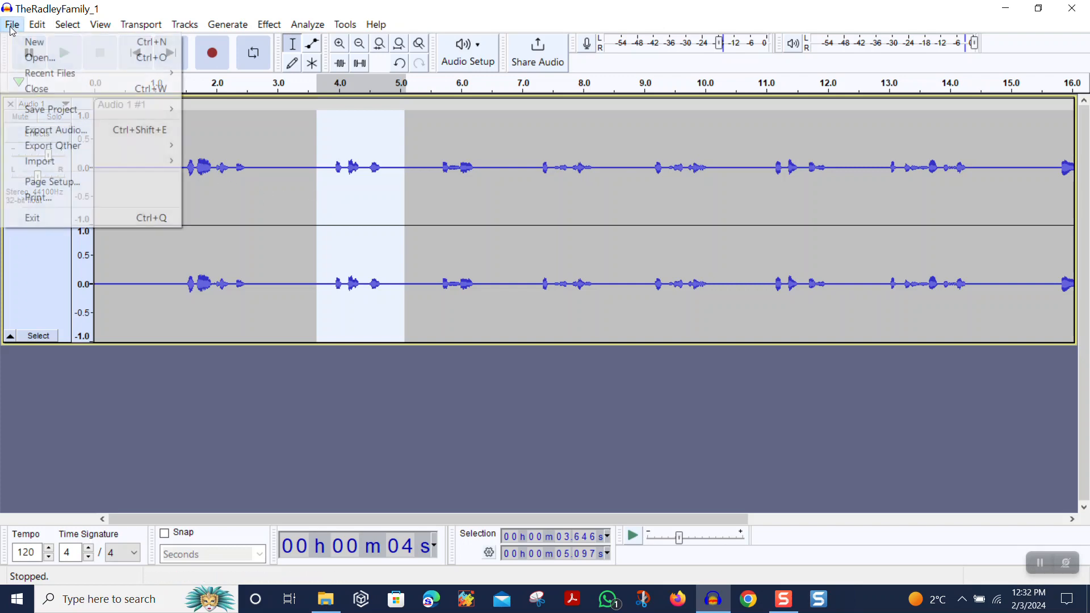
pyautogui.click(57, 132)
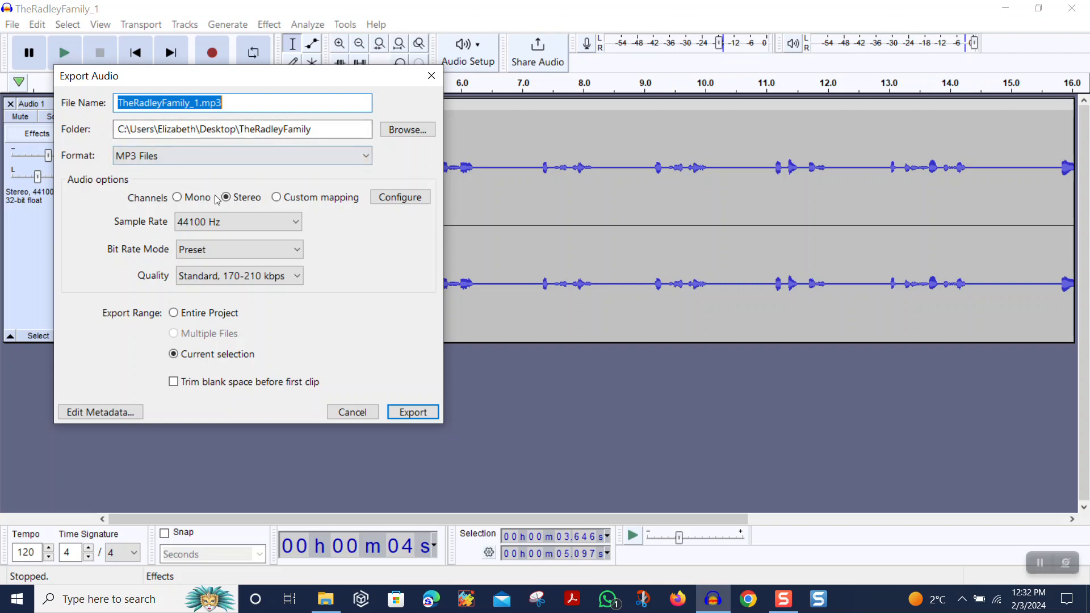
pyautogui.click(94, 414)
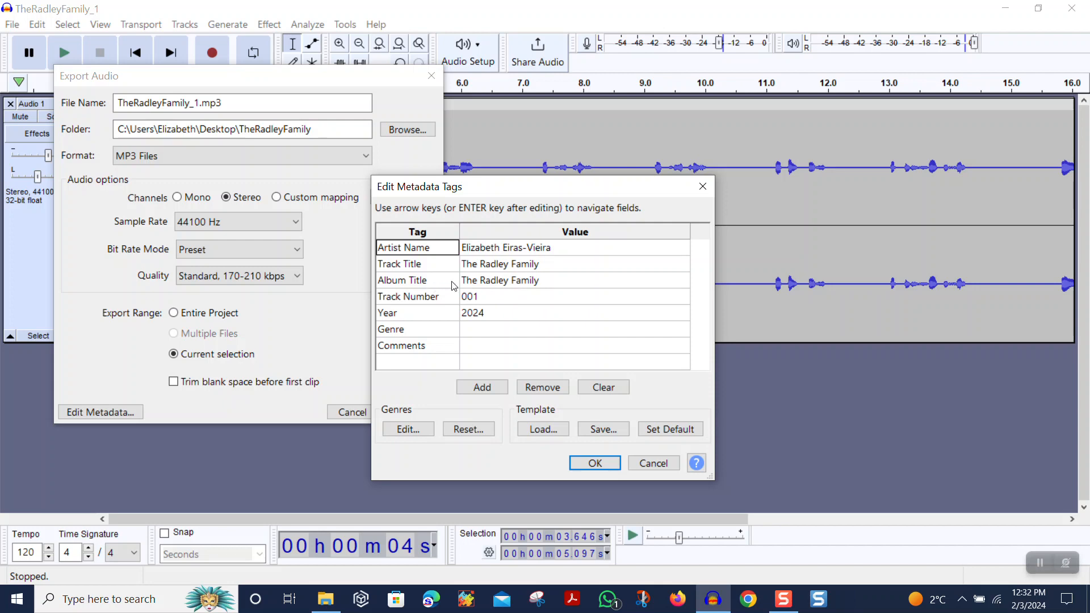
pyautogui.click(496, 266)
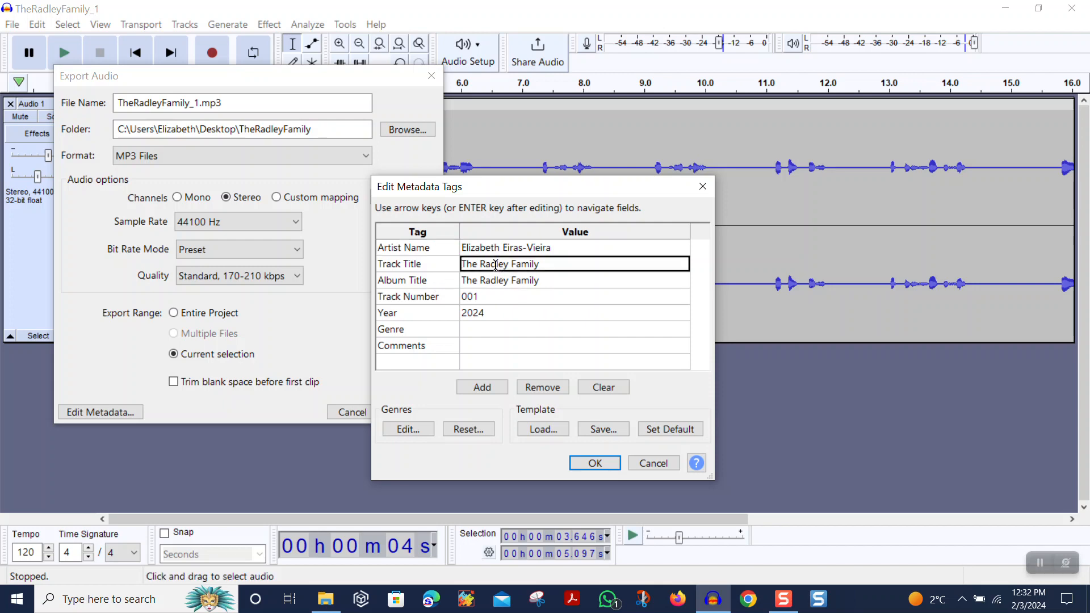
pyautogui.click(528, 267)
pyautogui.click(531, 265)
pyautogui.moveTo(540, 266); pyautogui.dragTo(446, 261)
pyautogui.write('a doctor')
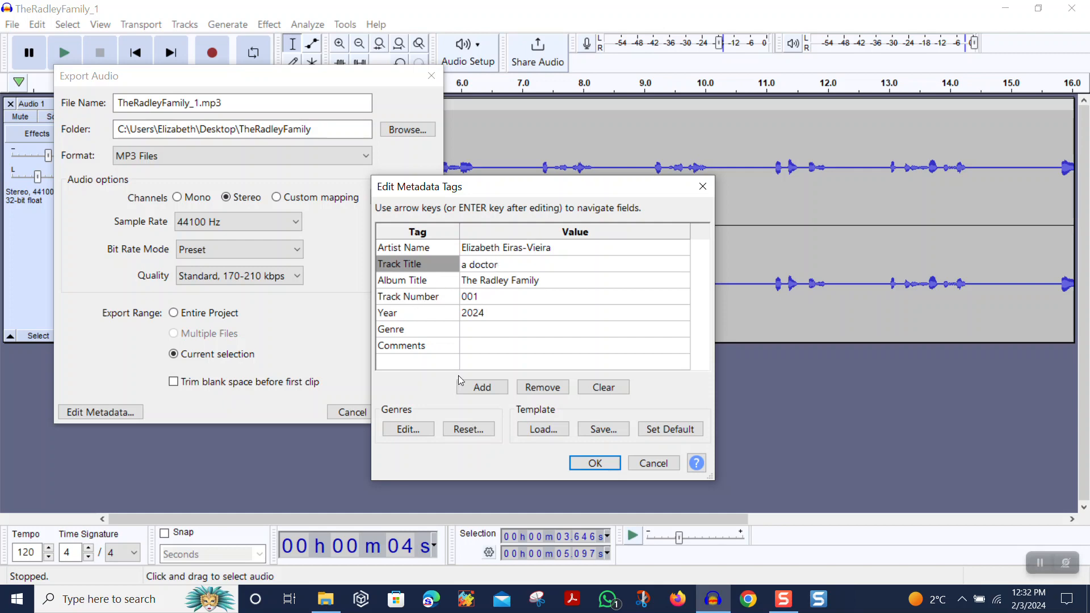
pyautogui.click(596, 464)
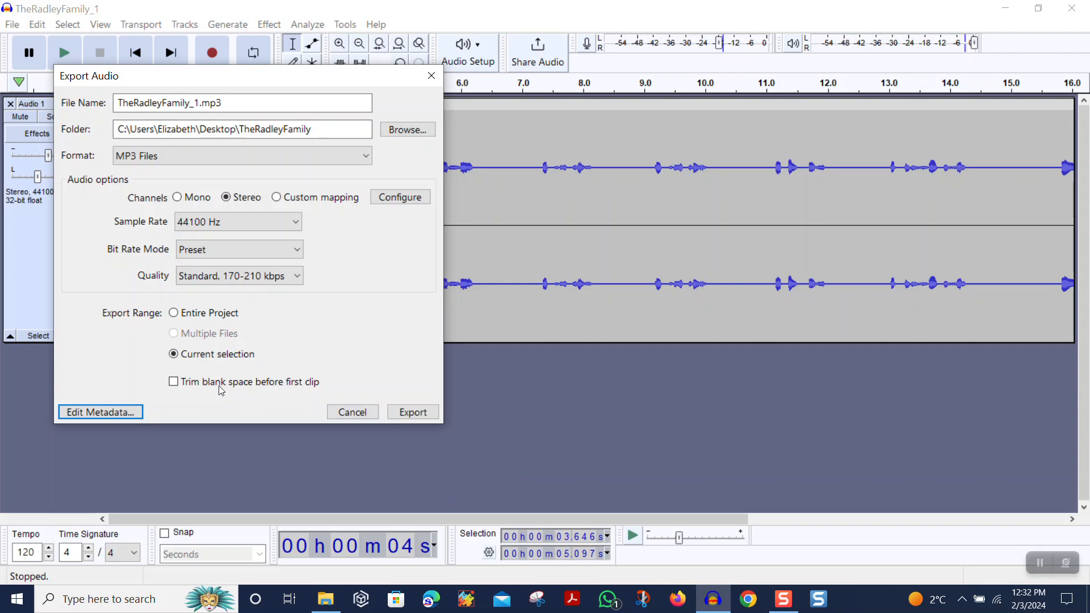
pyautogui.click(419, 417)
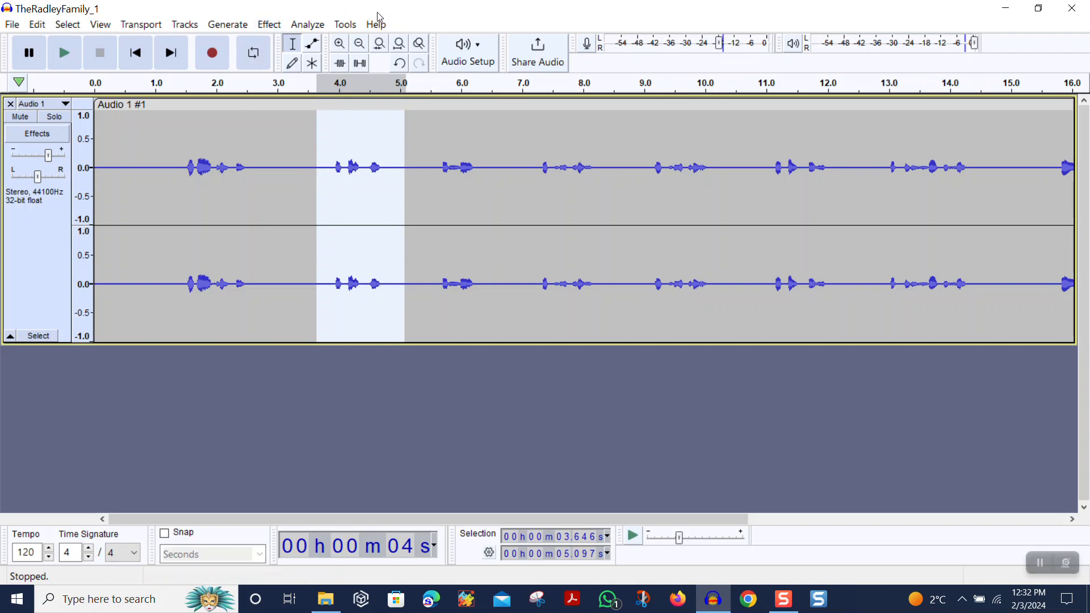
# Select only the last two sounds of the second phrase, from about 4.10 s to 4.77 s, and play the selection
pyautogui.click(340, 49)
pyautogui.click(340, 48)
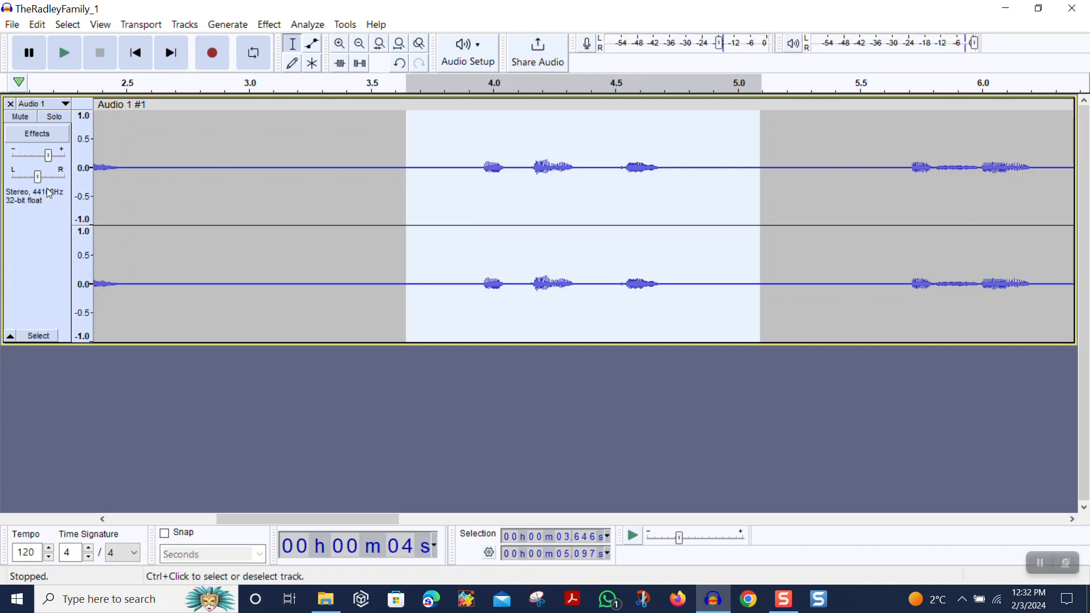
pyautogui.click(520, 168)
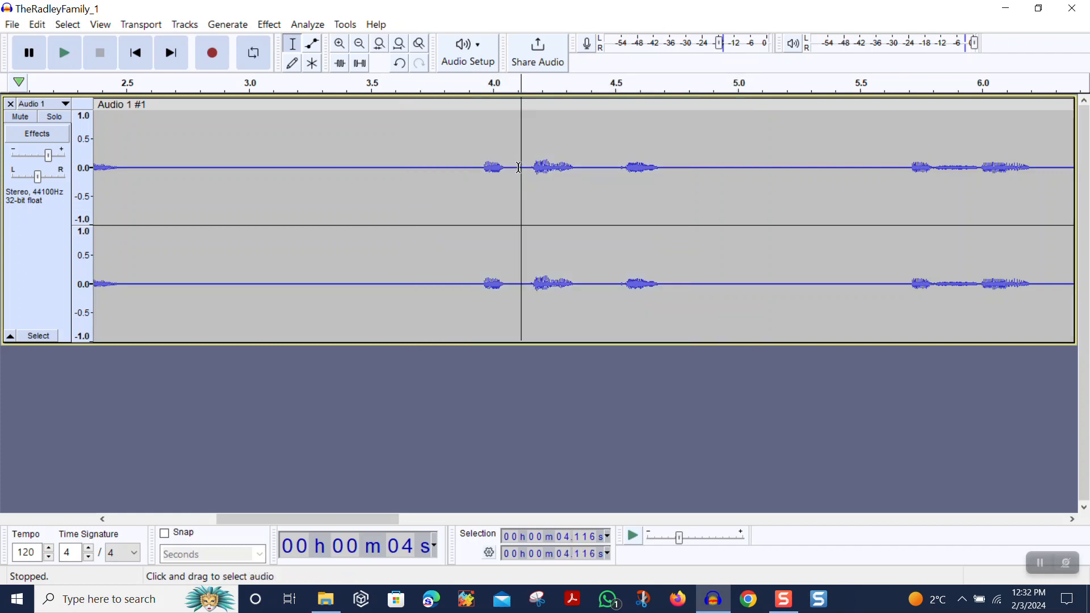
pyautogui.click(525, 154)
pyautogui.moveTo(524, 154); pyautogui.dragTo(682, 173)
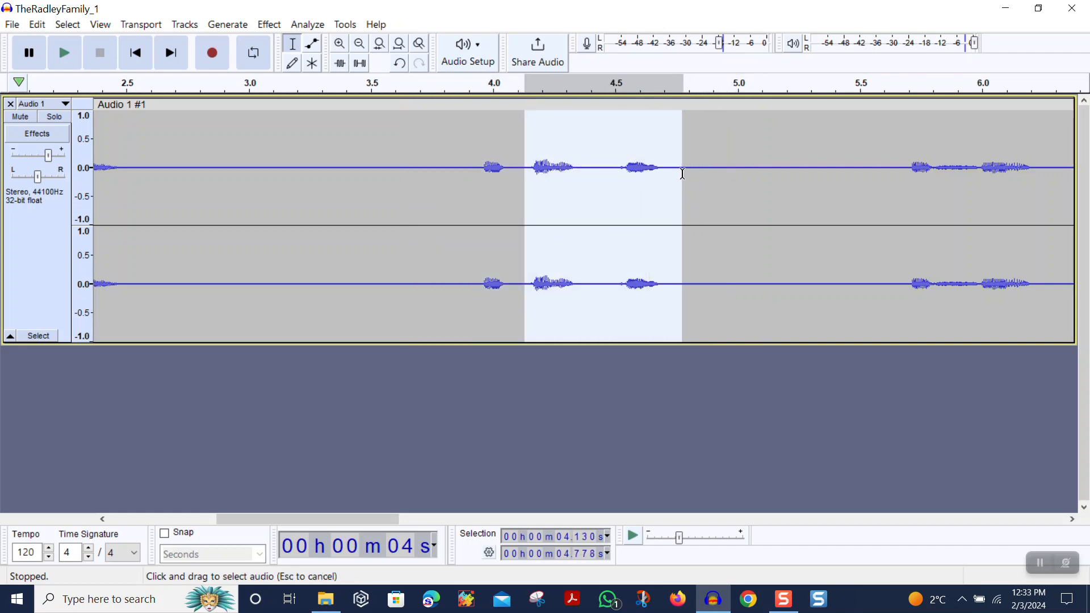
pyautogui.click(57, 54)
pyautogui.moveTo(518, 173); pyautogui.dragTo(681, 182)
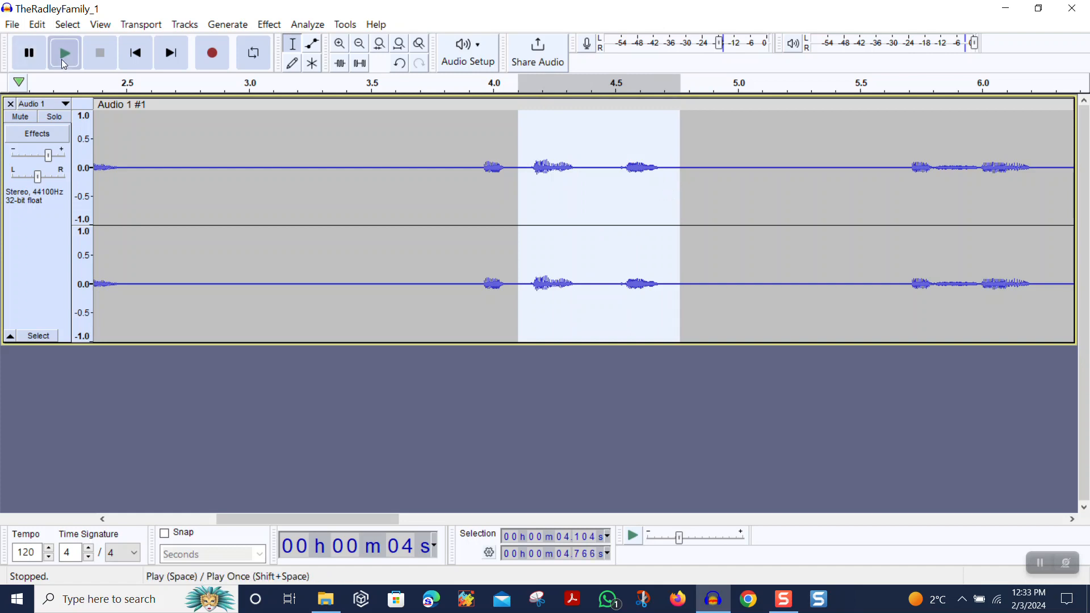
pyautogui.click(63, 63)
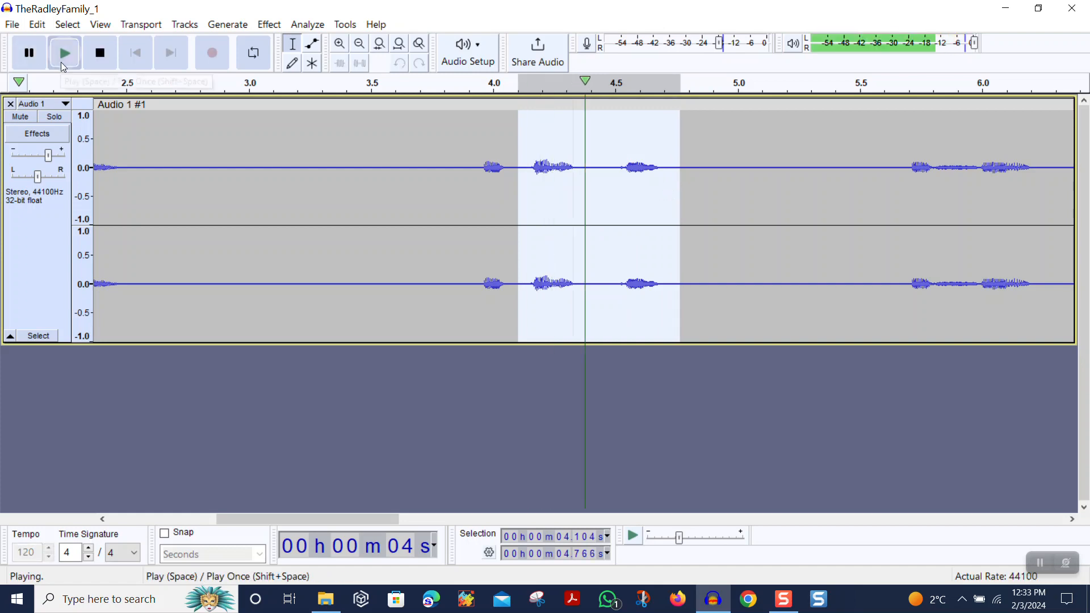
# Start exporting the current selection as MP3 and change the metadata track title to "doctor"
pyautogui.click(12, 24)
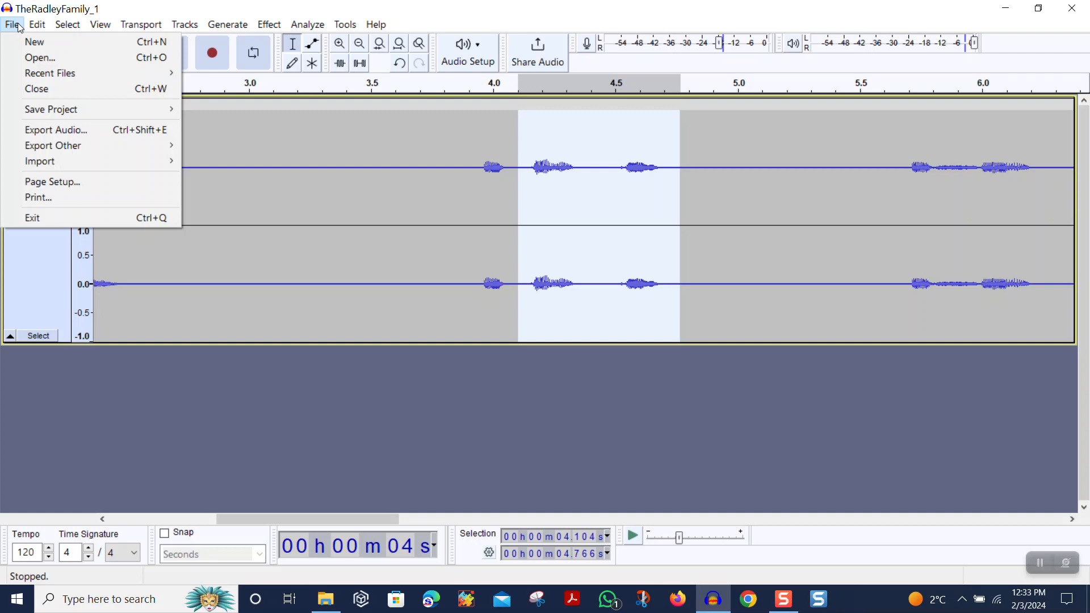
pyautogui.click(55, 136)
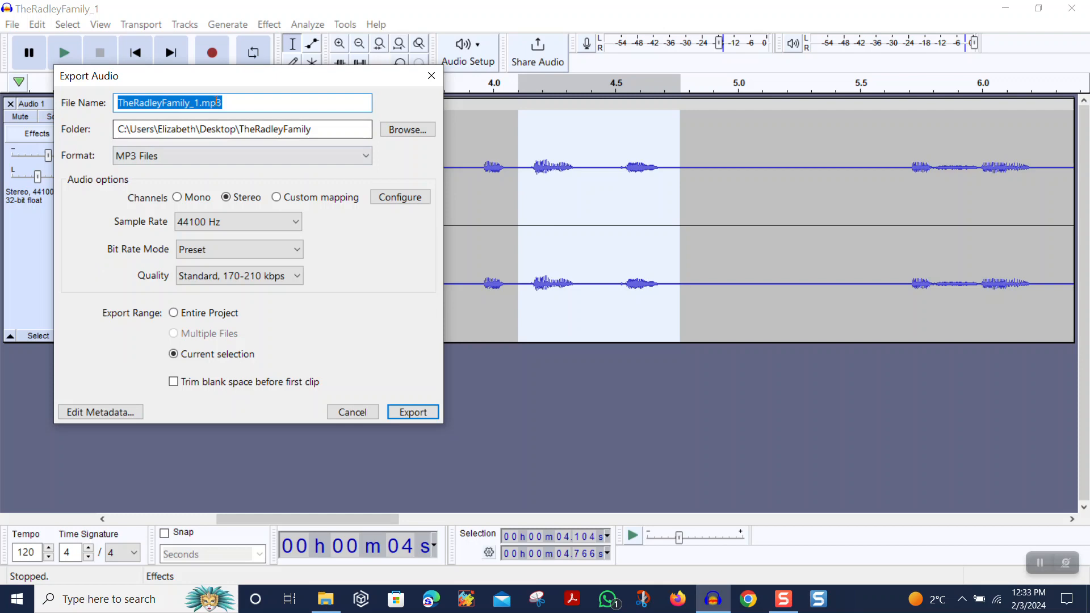
pyautogui.click(114, 413)
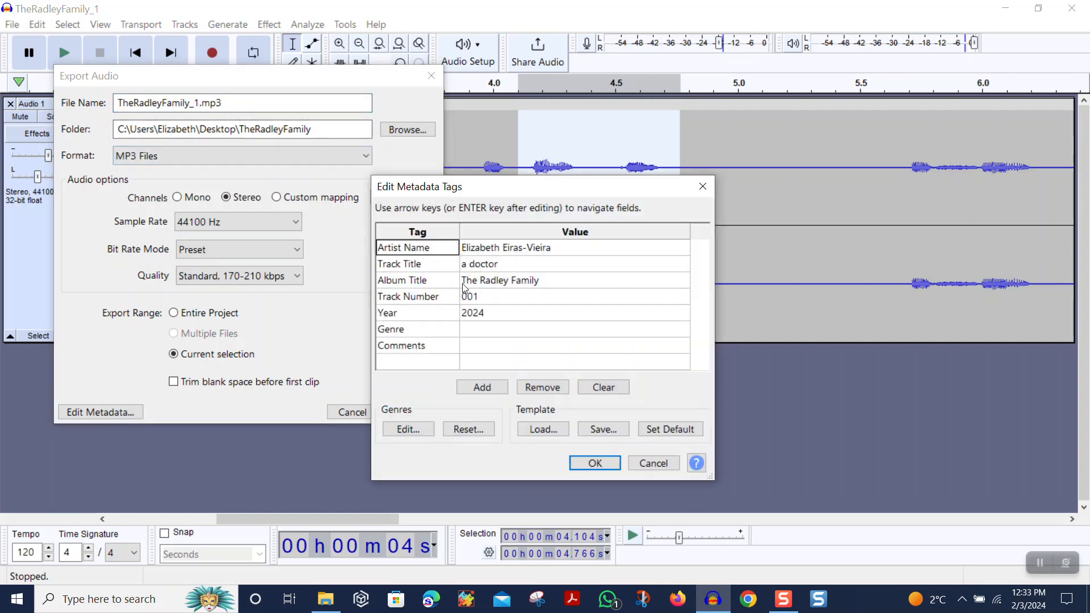
pyautogui.click(503, 265)
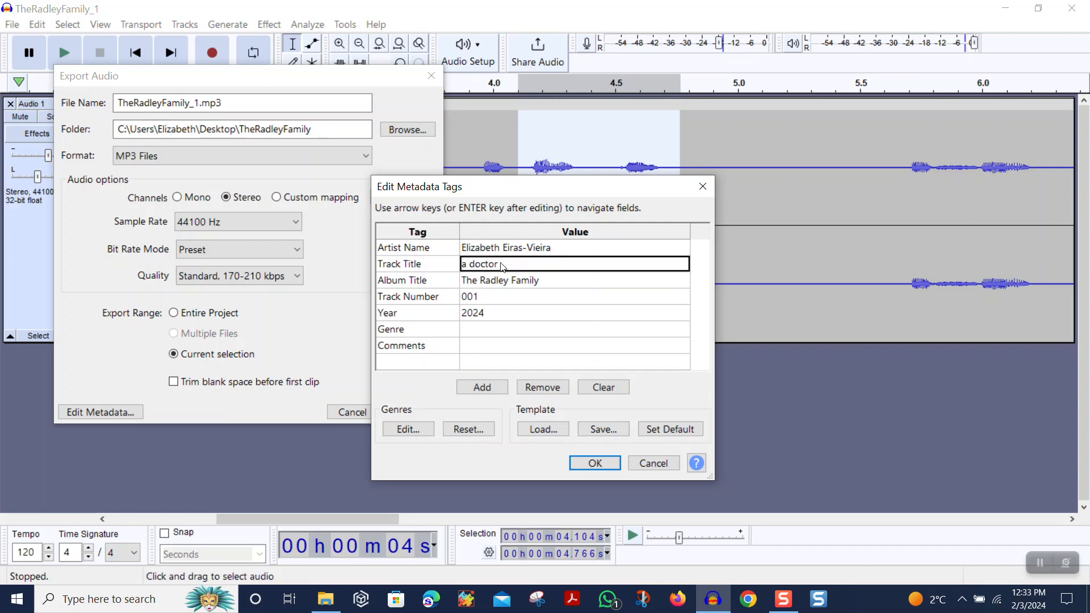
pyautogui.click(467, 262)
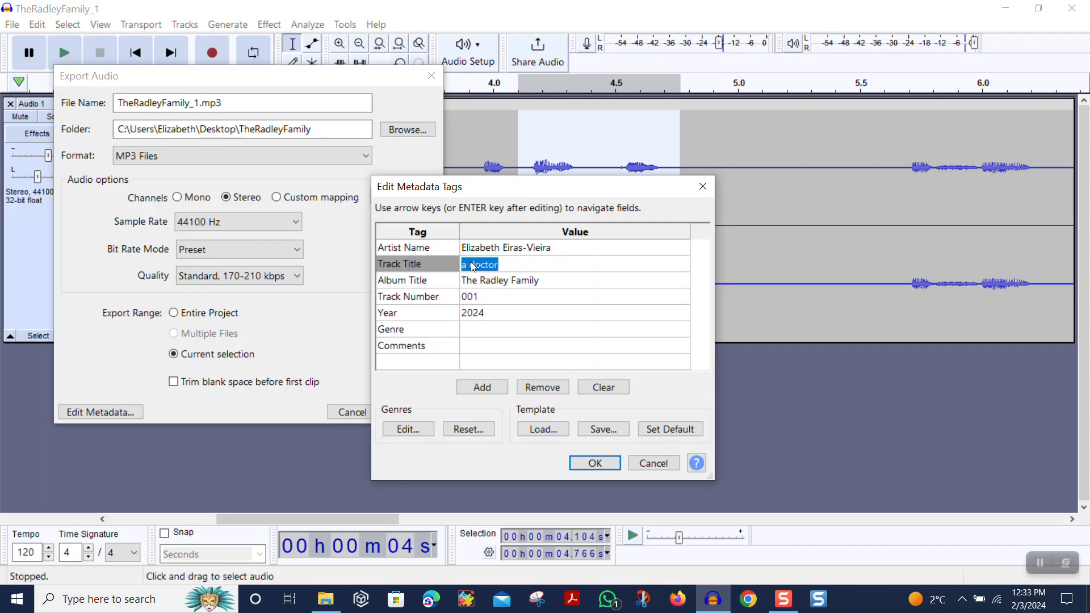
pyautogui.click(472, 265)
pyautogui.press('BackSpace')
pyautogui.press('BackSpace')
pyautogui.click(595, 463)
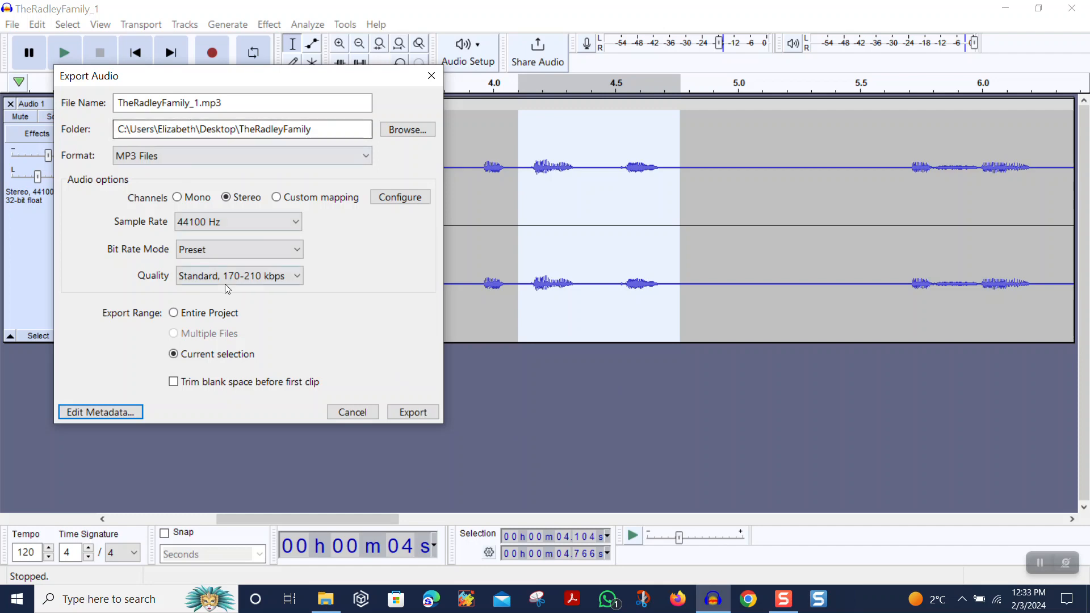
# Decline replacing TheRadleyFamily_1.mp3, rename the export file doctor.mp3, check its metadata tags and export the selection
pyautogui.click(403, 414)
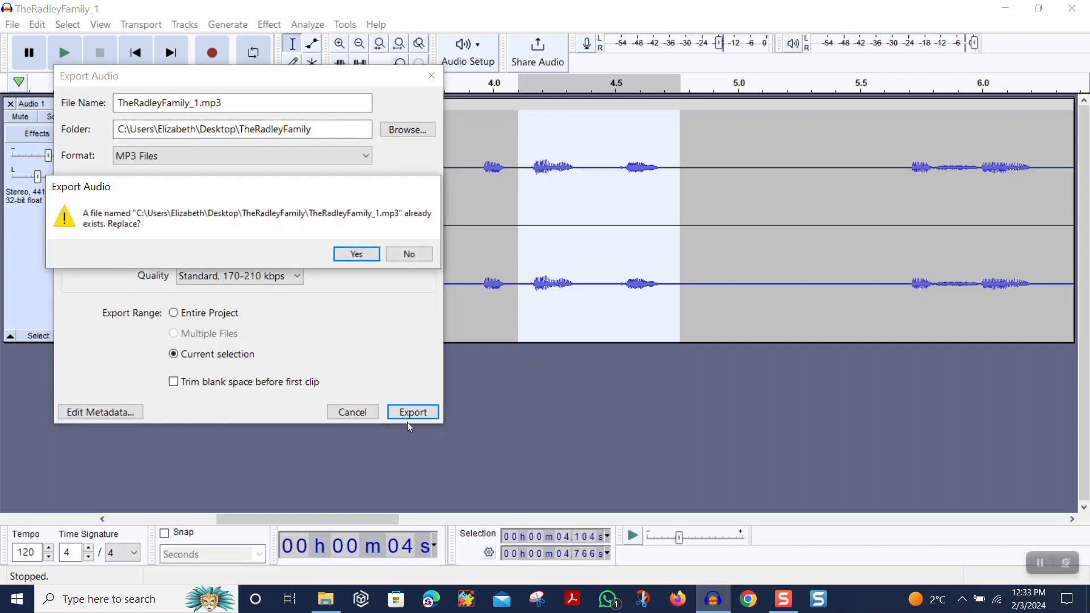
pyautogui.click(407, 256)
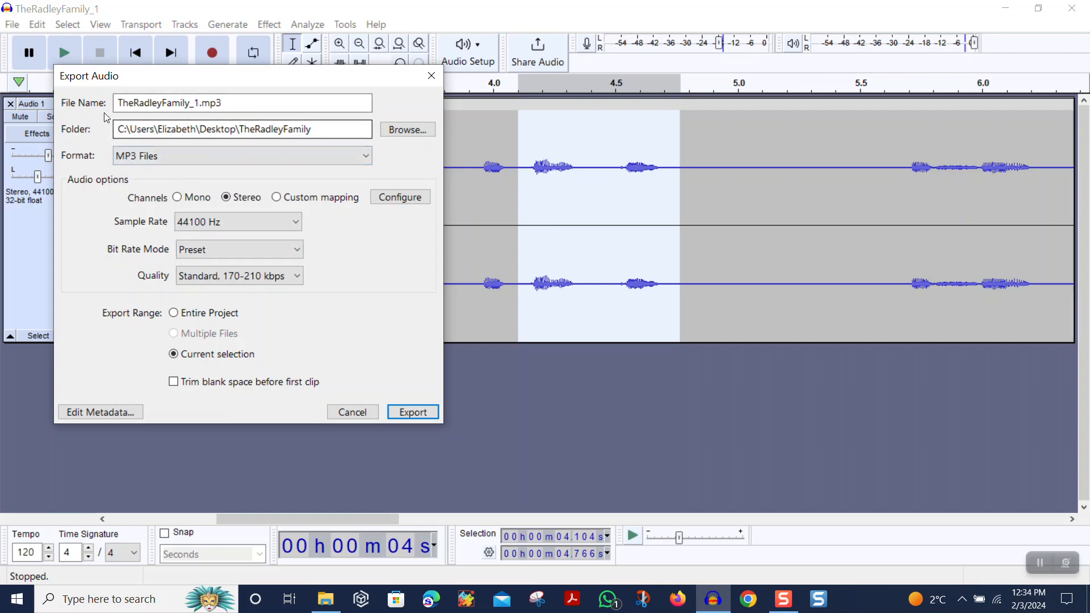
pyautogui.click(197, 102)
pyautogui.moveTo(199, 103); pyautogui.dragTo(90, 116)
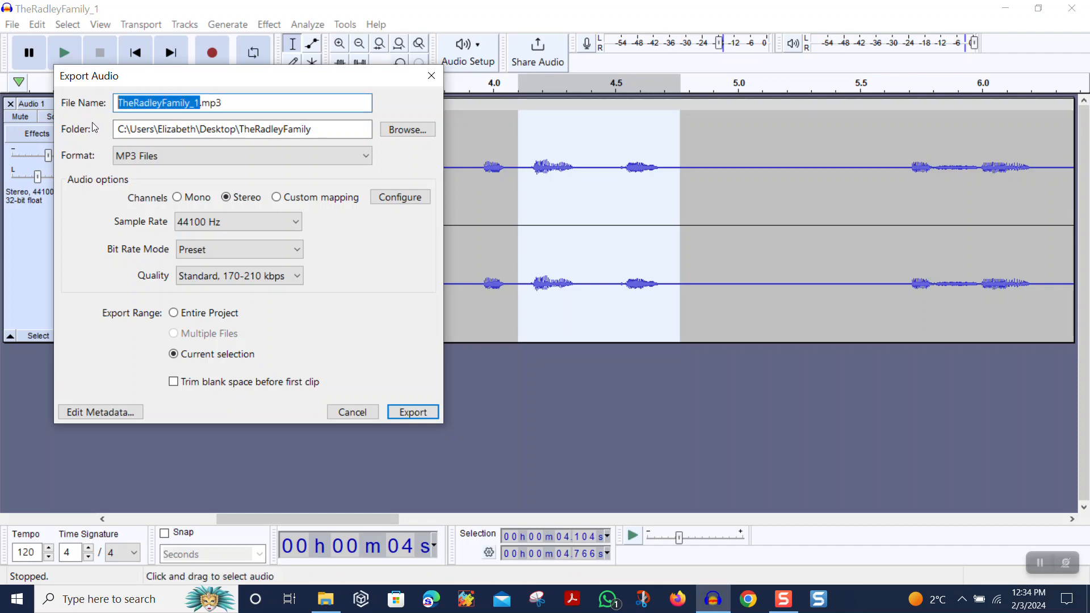
pyautogui.write('doctor')
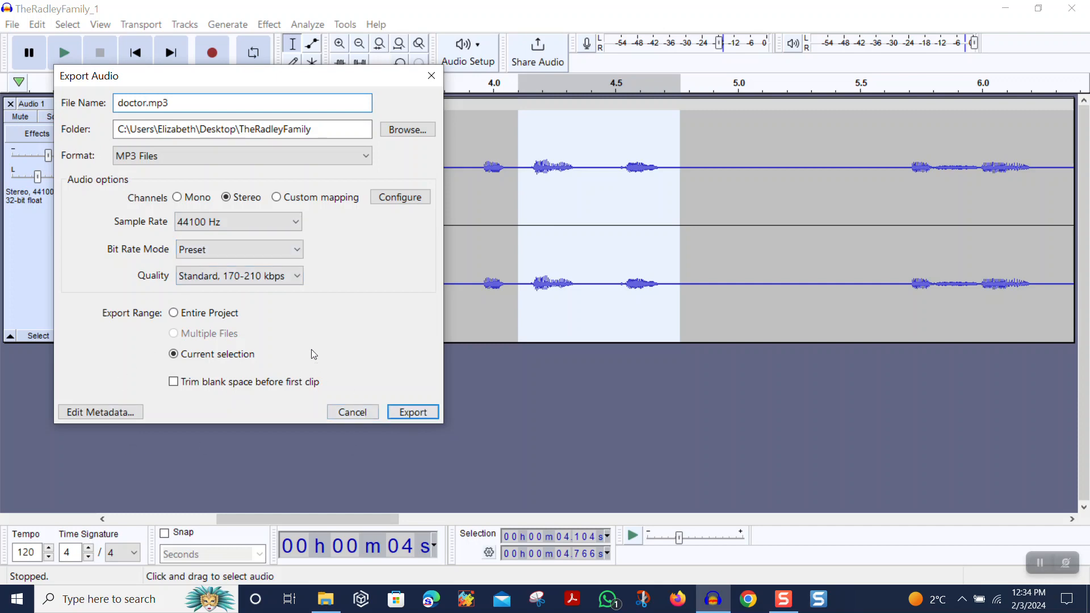
pyautogui.click(103, 413)
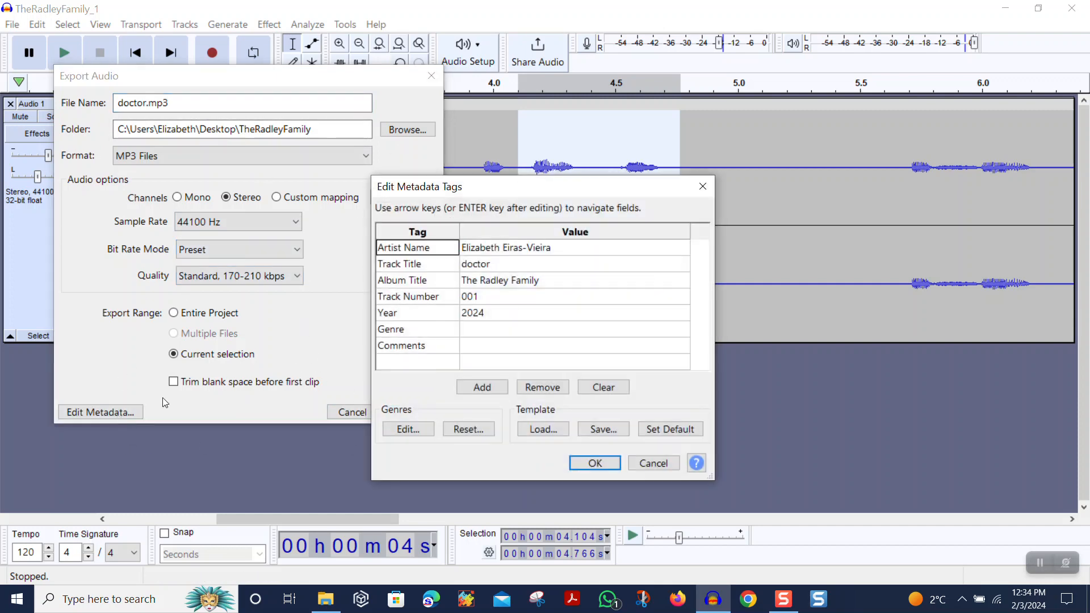
pyautogui.click(593, 462)
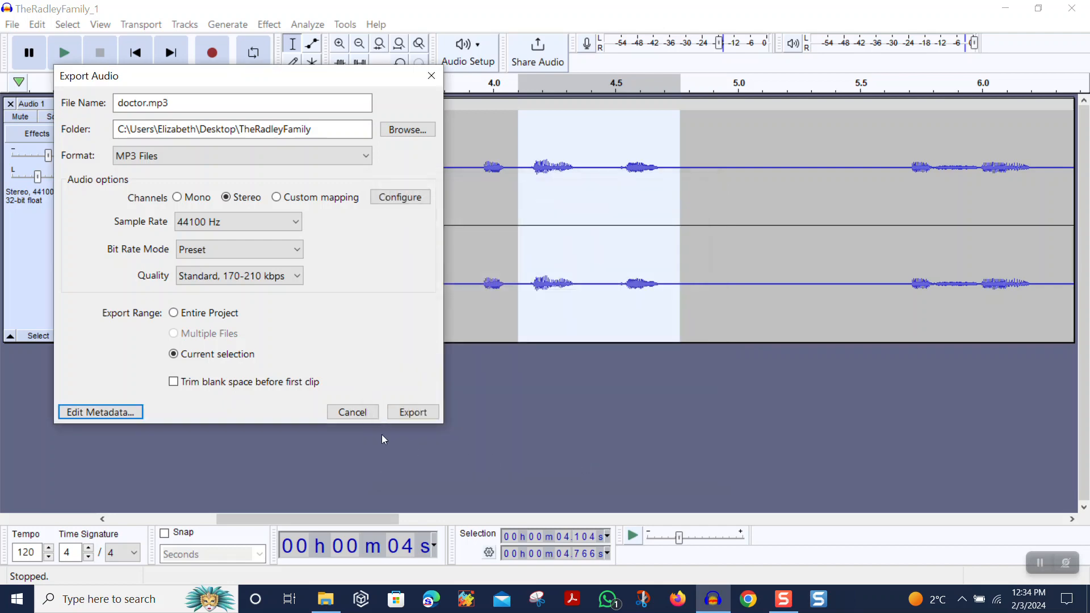
pyautogui.click(413, 412)
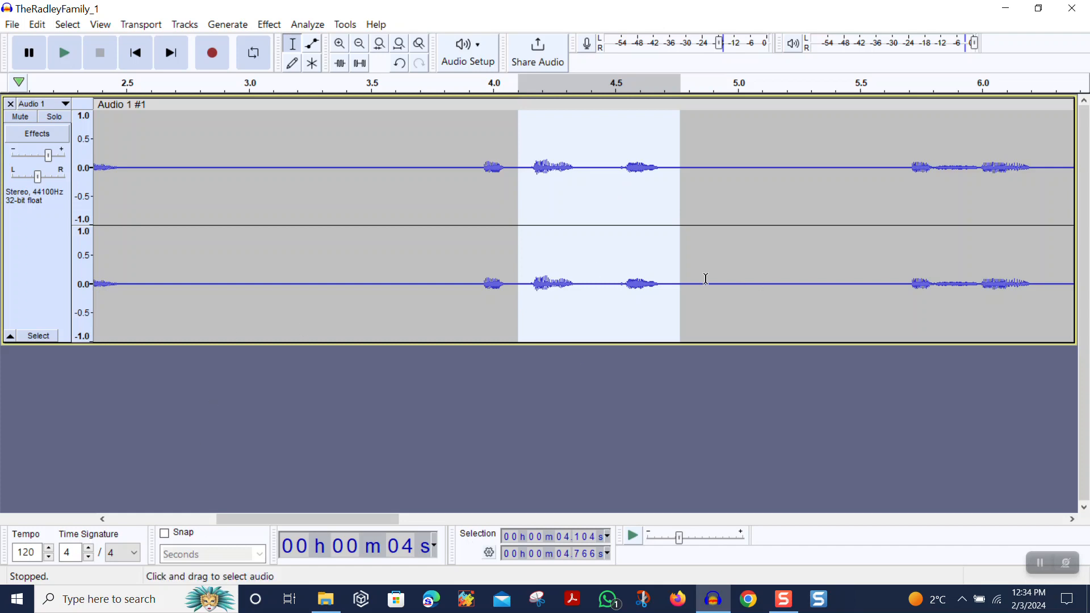
# Select the third spoken phrase, from about 5.66 s to 6.33 s, and play it to check
pyautogui.moveTo(900, 164); pyautogui.dragTo(1061, 167)
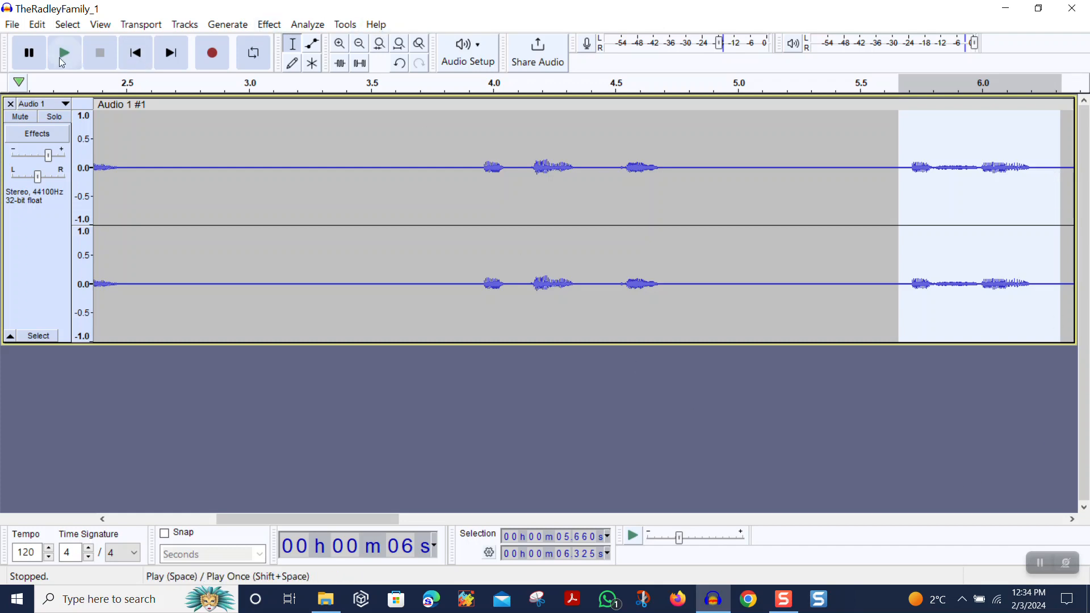
pyautogui.click(63, 53)
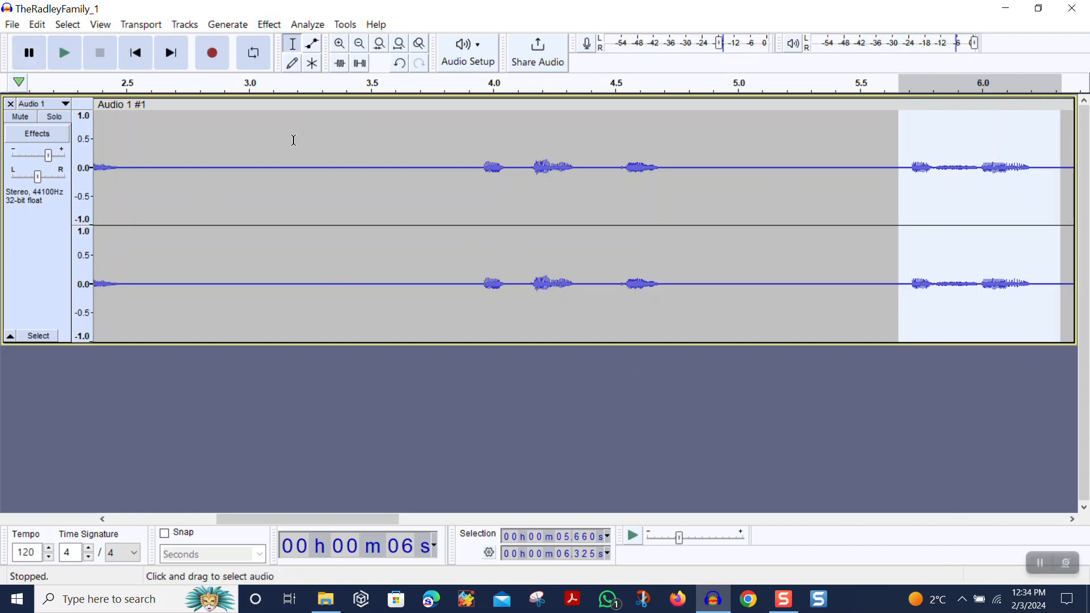
pyautogui.click(57, 65)
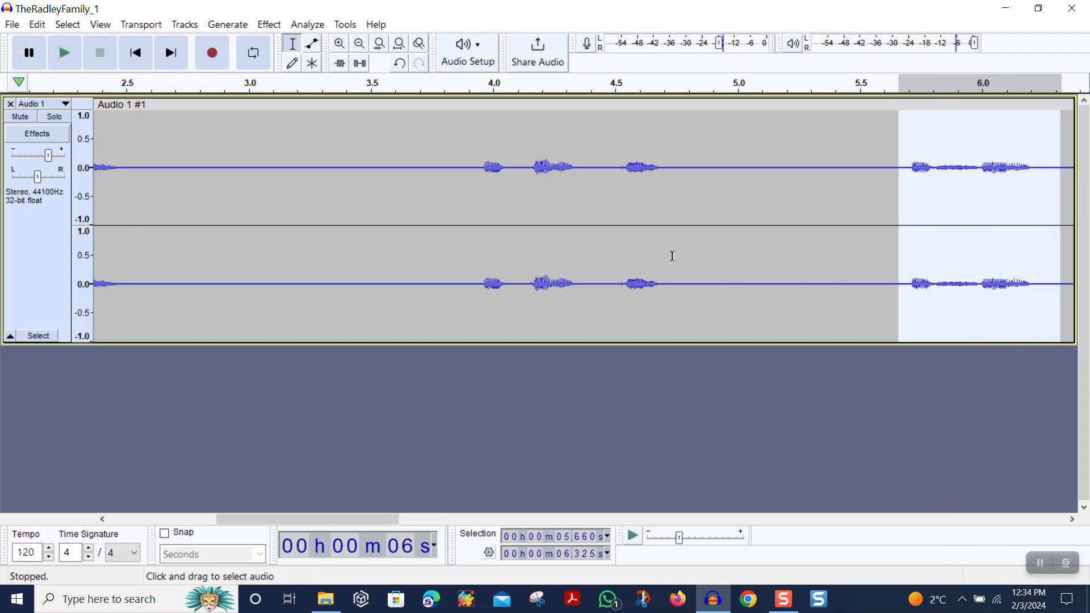
# Start exporting the selected third phrase as MP3 with the file name a_chef.mp3
pyautogui.click(12, 25)
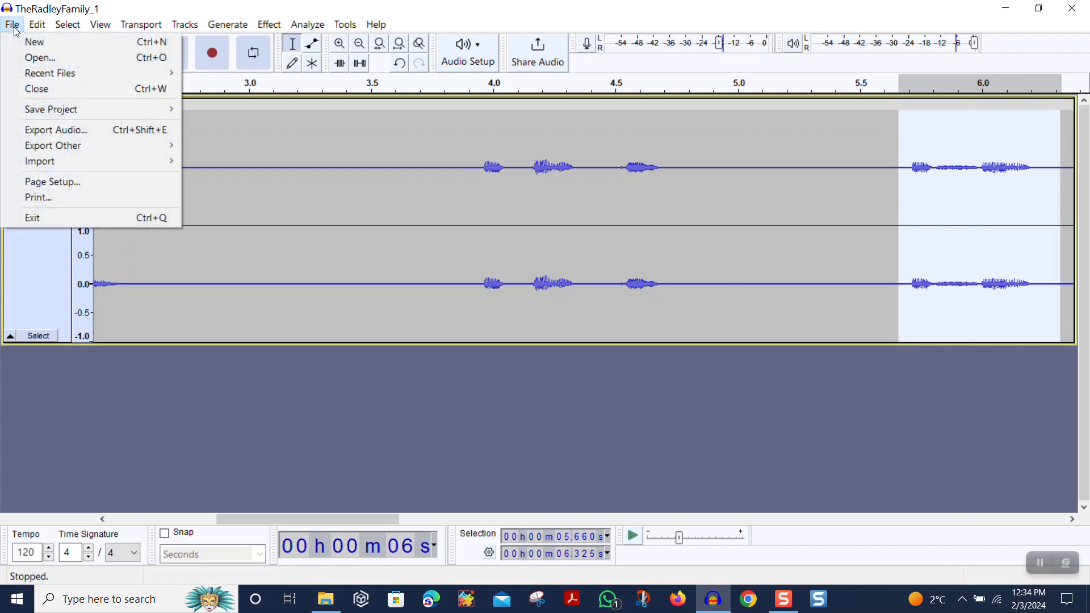
pyautogui.click(46, 128)
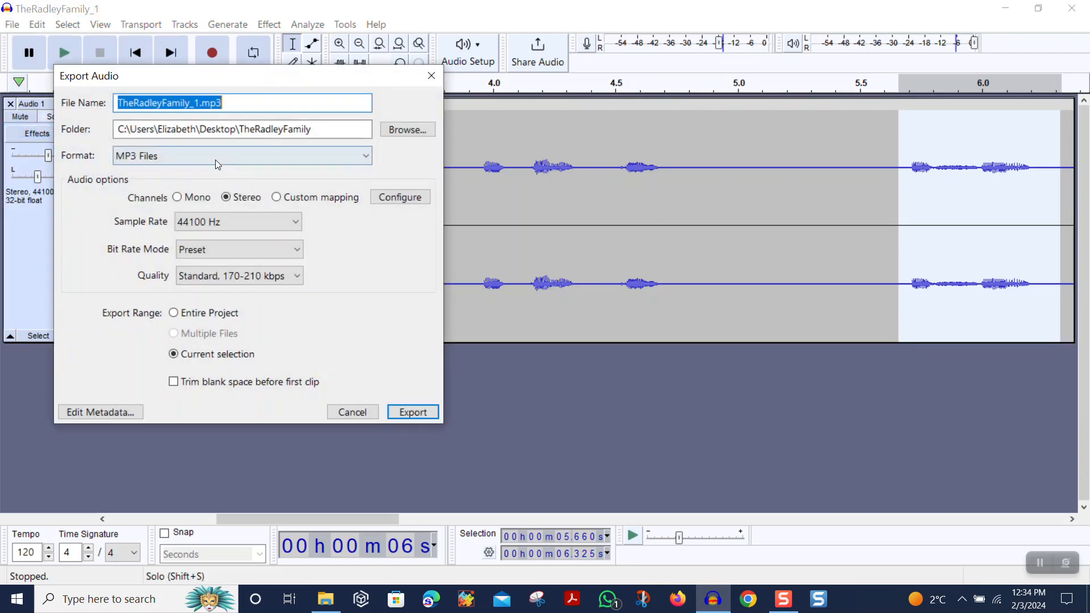
pyautogui.click(200, 106)
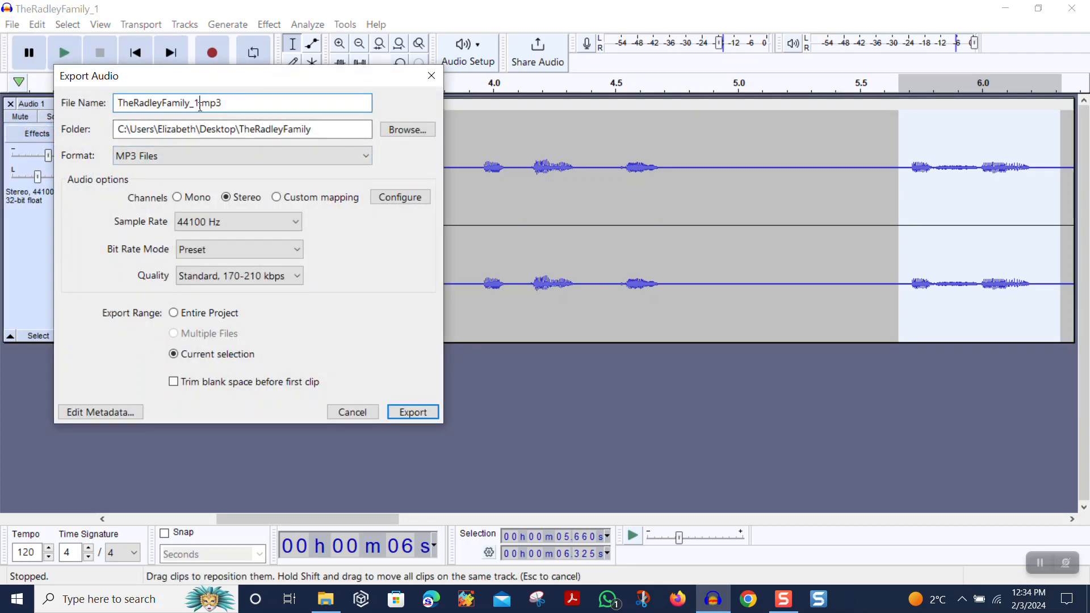
pyautogui.moveTo(199, 102); pyautogui.dragTo(113, 90)
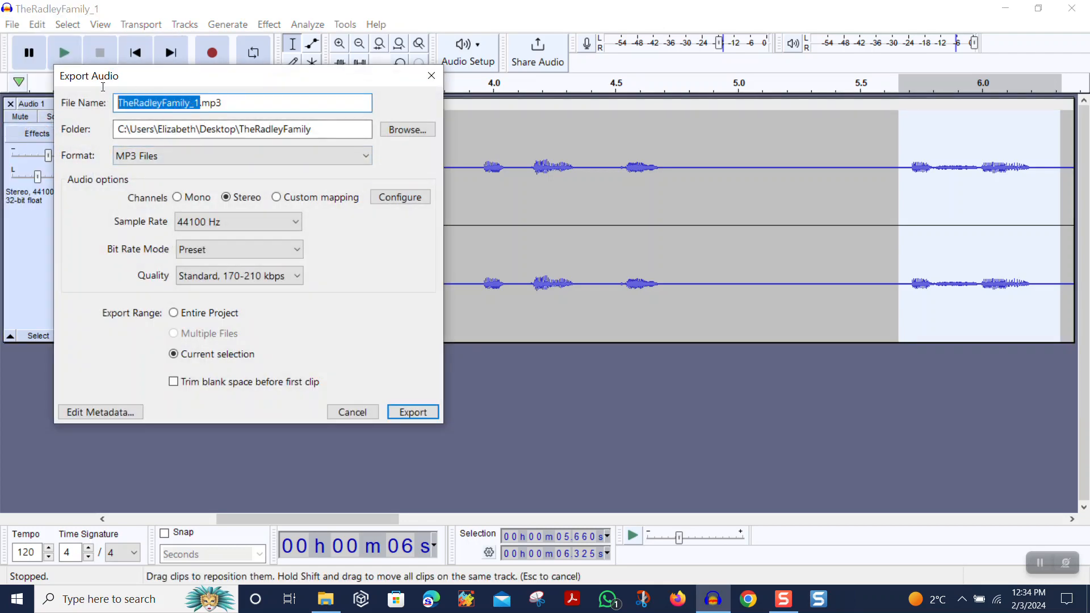
pyautogui.write('a')
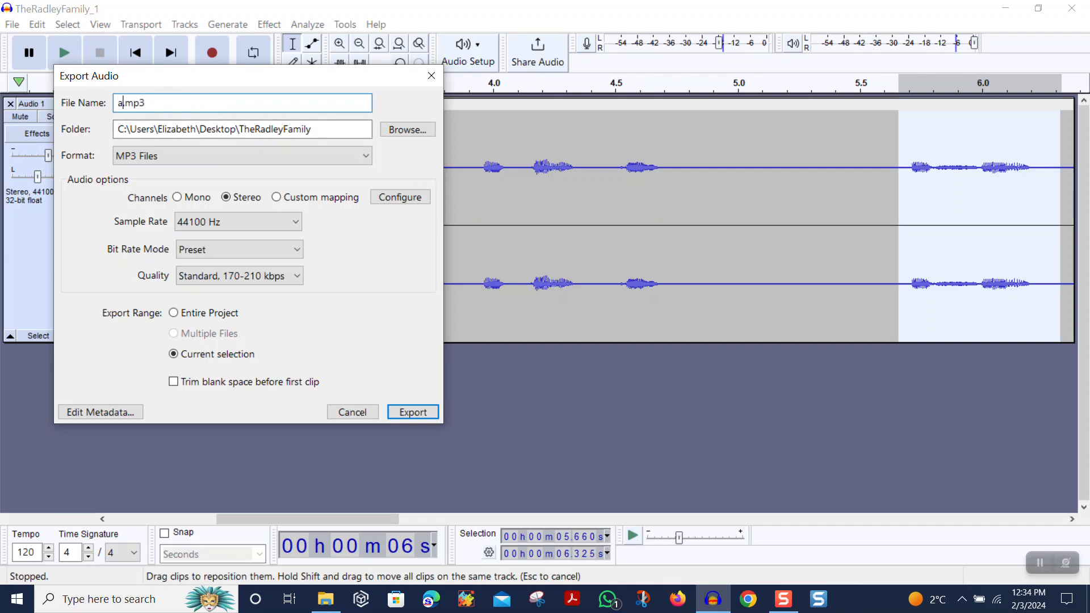
pyautogui.write('che')
pyautogui.press('BackSpace')
pyautogui.press('BackSpace')
pyautogui.press('BackSpace')
pyautogui.write('_chef')
# Set the metadata track title to "a chef" and the track number to 002, and export the selection
pyautogui.click(111, 417)
pyautogui.click(500, 265)
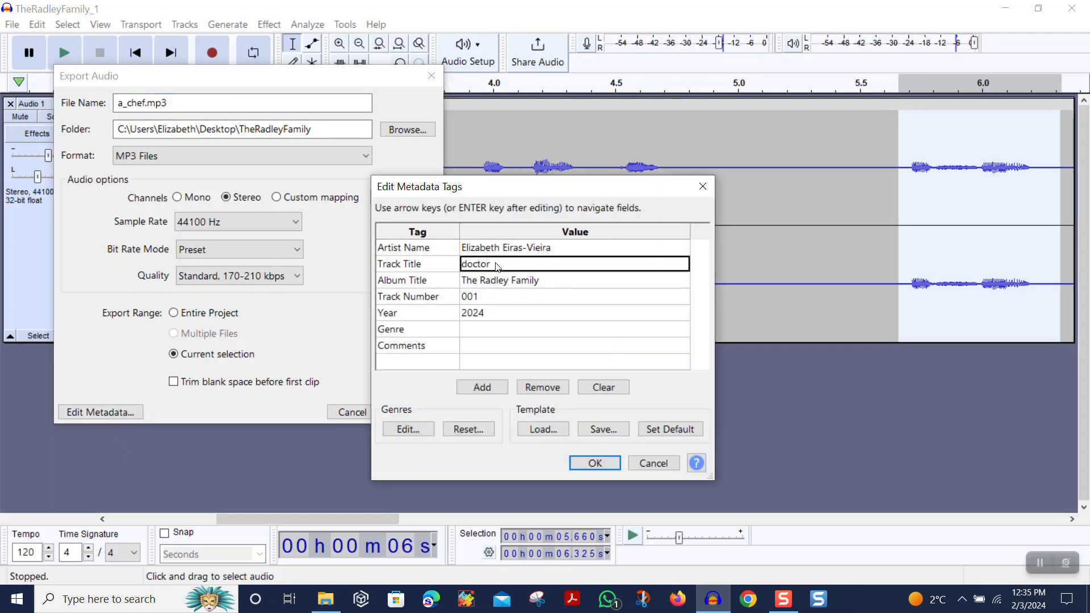
pyautogui.write('a chef')
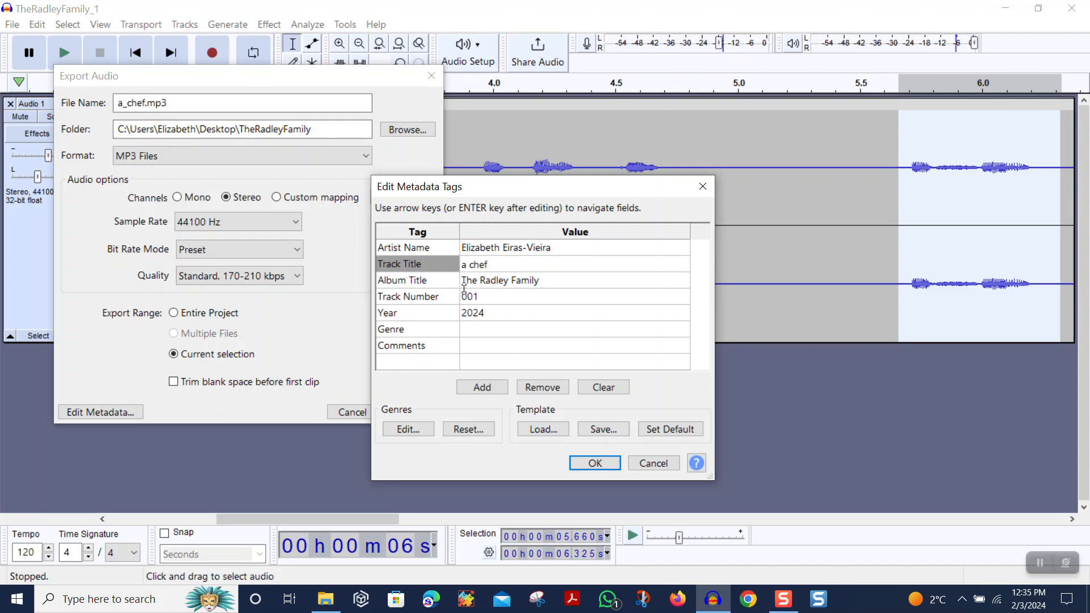
pyautogui.click(478, 299)
pyautogui.press('Return')
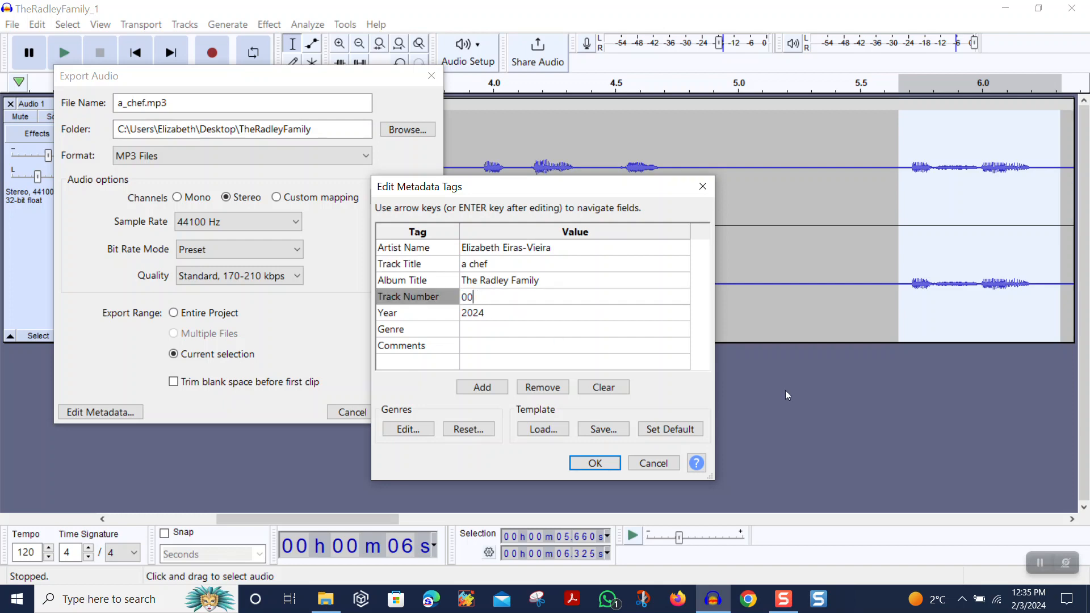
pyautogui.write('2')
pyautogui.click(592, 464)
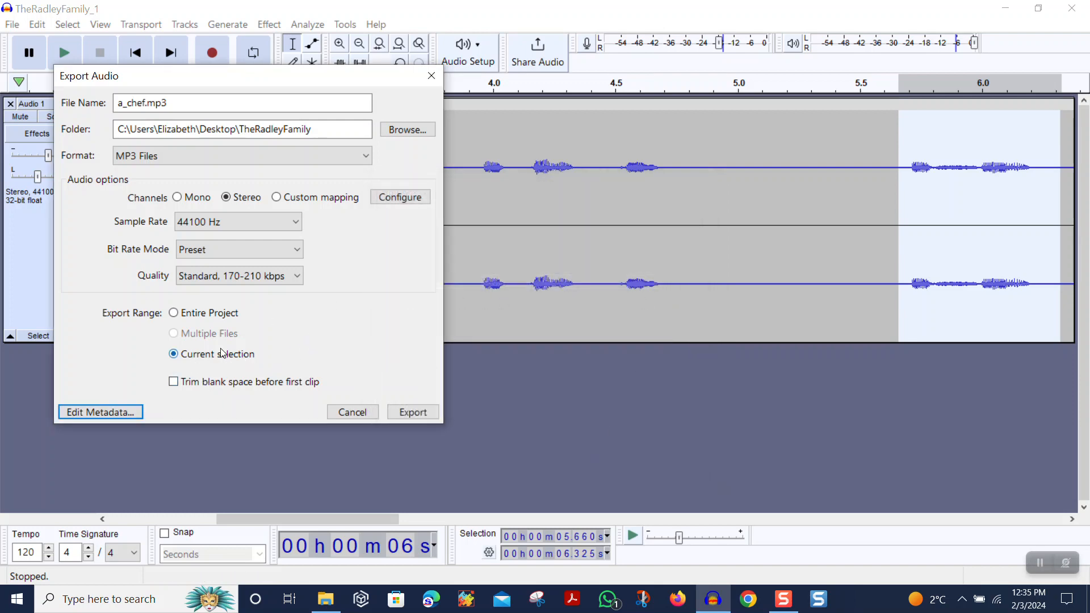
pyautogui.click(422, 418)
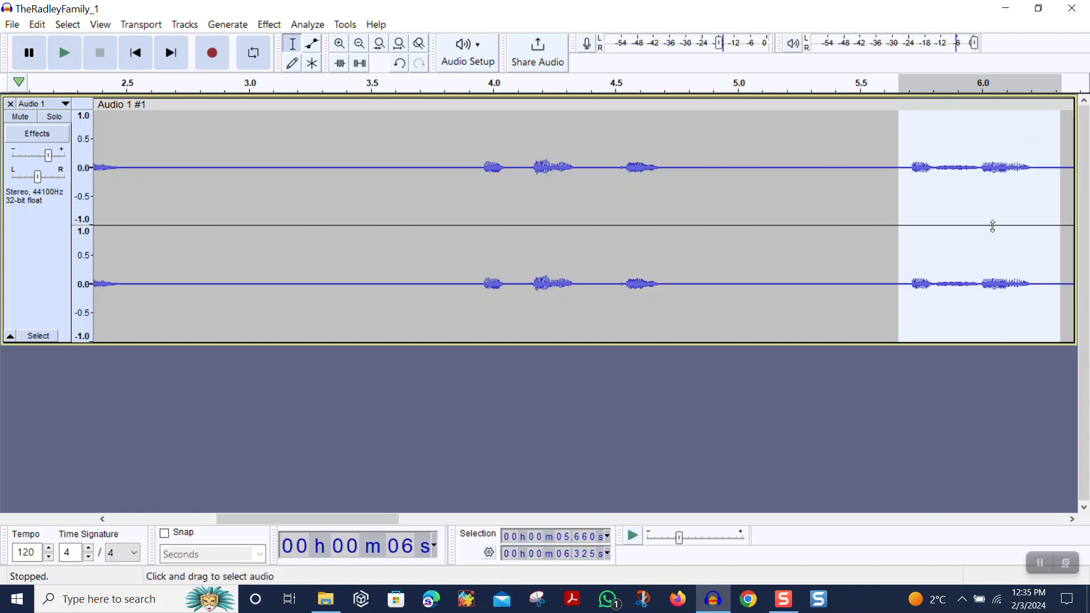
# Try selecting only the last sound of the third phrase, from about 5.99 s to 6.22 s, and play it
pyautogui.click(339, 44)
pyautogui.click(339, 44)
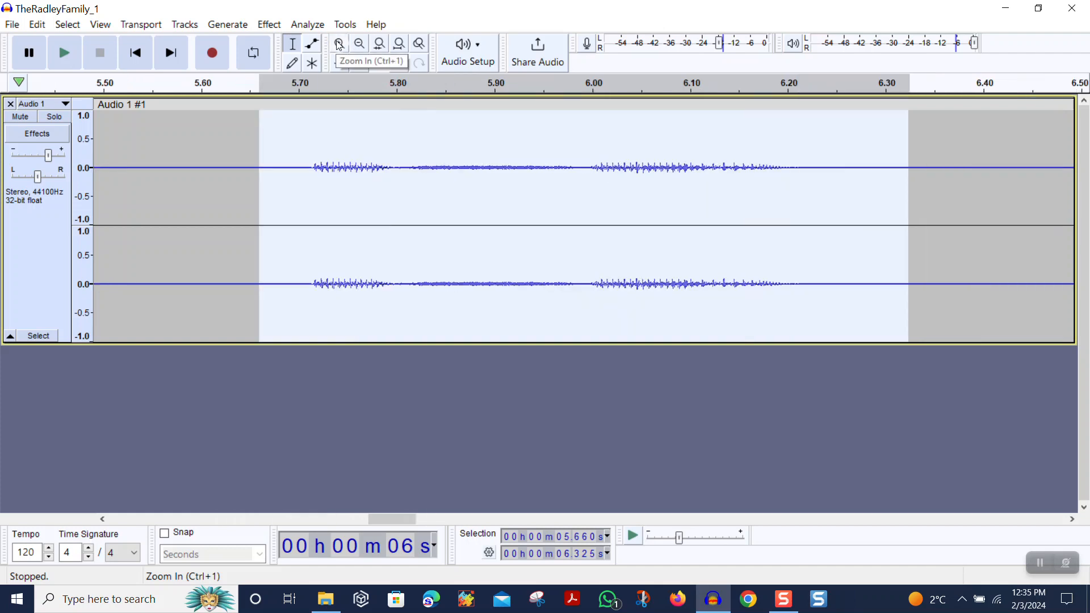
pyautogui.click(578, 165)
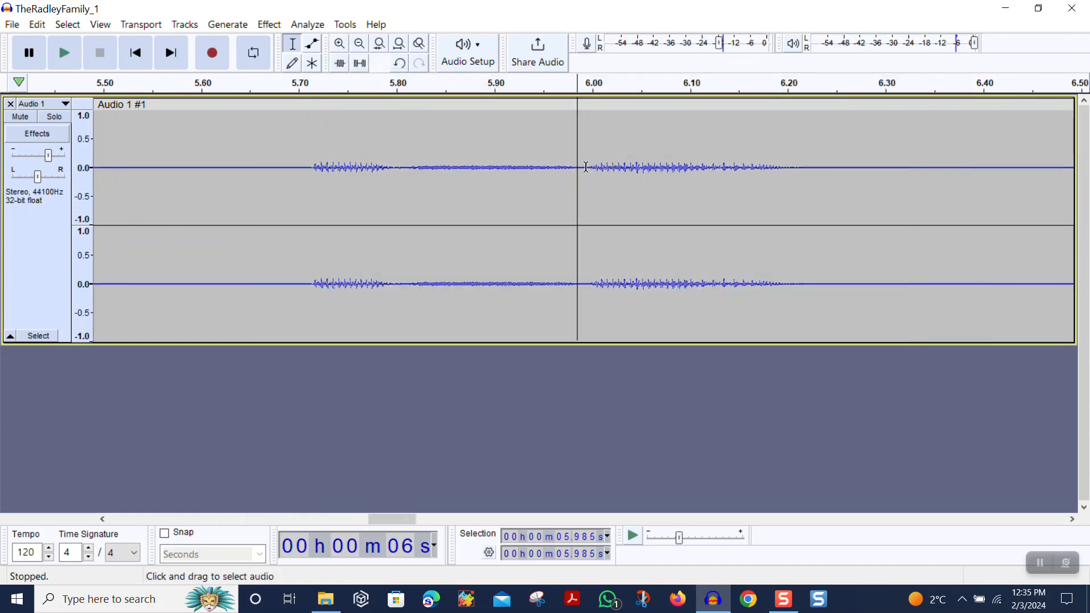
pyautogui.moveTo(586, 167); pyautogui.dragTo(805, 165)
pyautogui.click(65, 53)
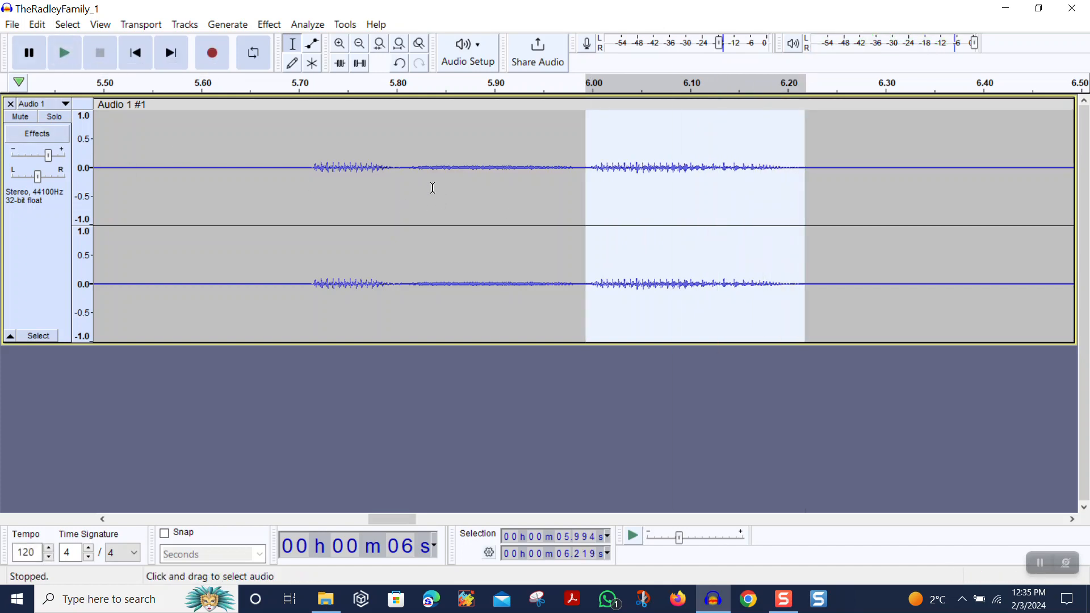
# Select only the second word of the third phrase, from about 5.80 s to 6.24 s, playing trial selections to refine the boundaries
pyautogui.moveTo(411, 171); pyautogui.dragTo(797, 196)
pyautogui.click(66, 54)
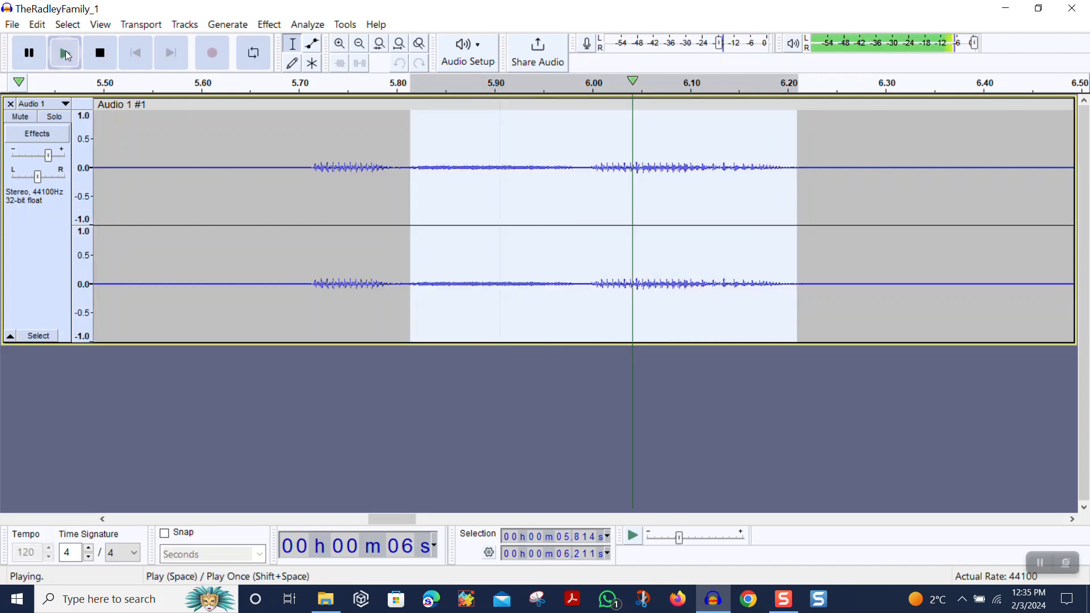
pyautogui.moveTo(397, 170); pyautogui.dragTo(804, 172)
pyautogui.click(62, 53)
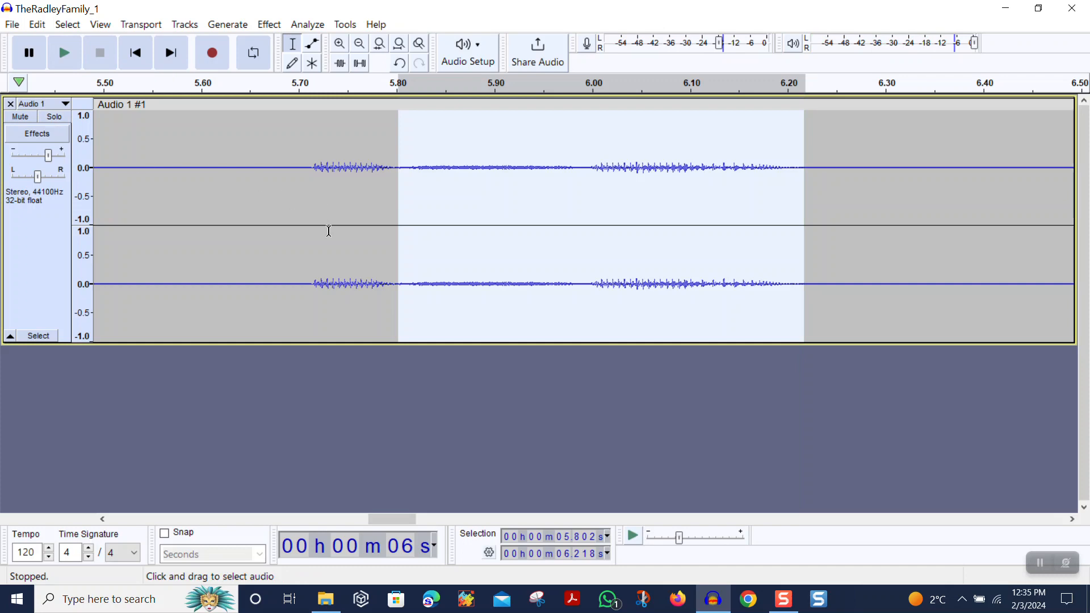
pyautogui.moveTo(395, 172); pyautogui.dragTo(830, 180)
pyautogui.click(68, 53)
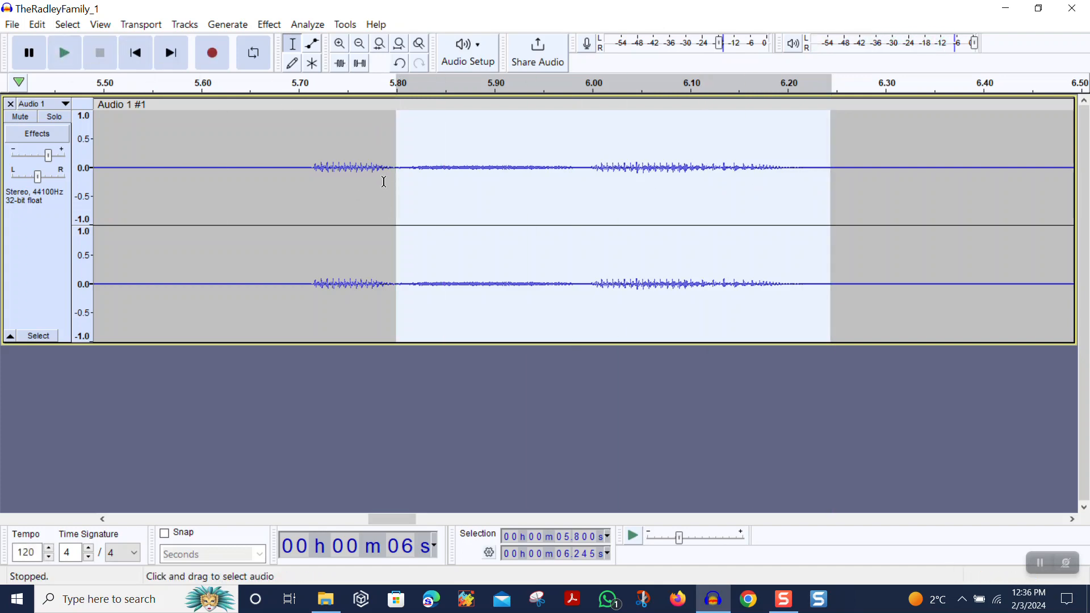
pyautogui.moveTo(403, 171); pyautogui.dragTo(793, 193)
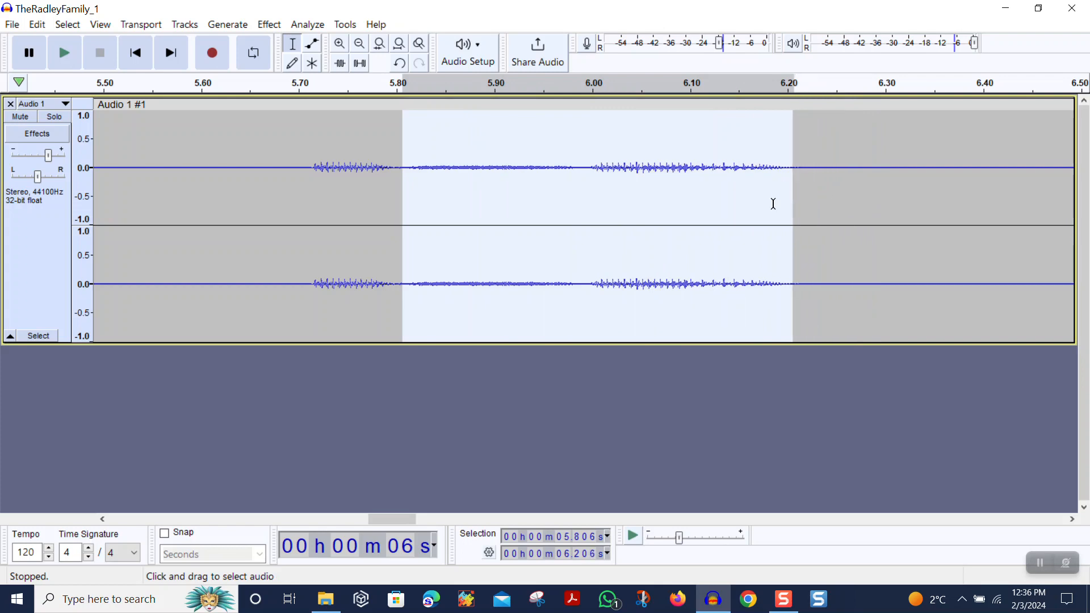
pyautogui.click(64, 53)
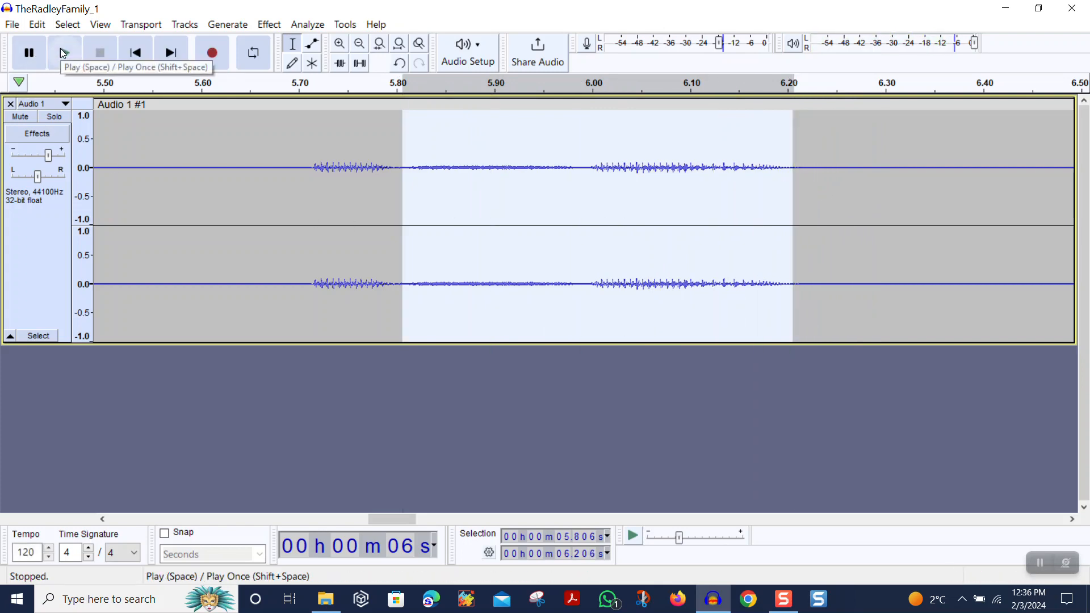
pyautogui.click(63, 52)
pyautogui.moveTo(395, 168); pyautogui.dragTo(821, 181)
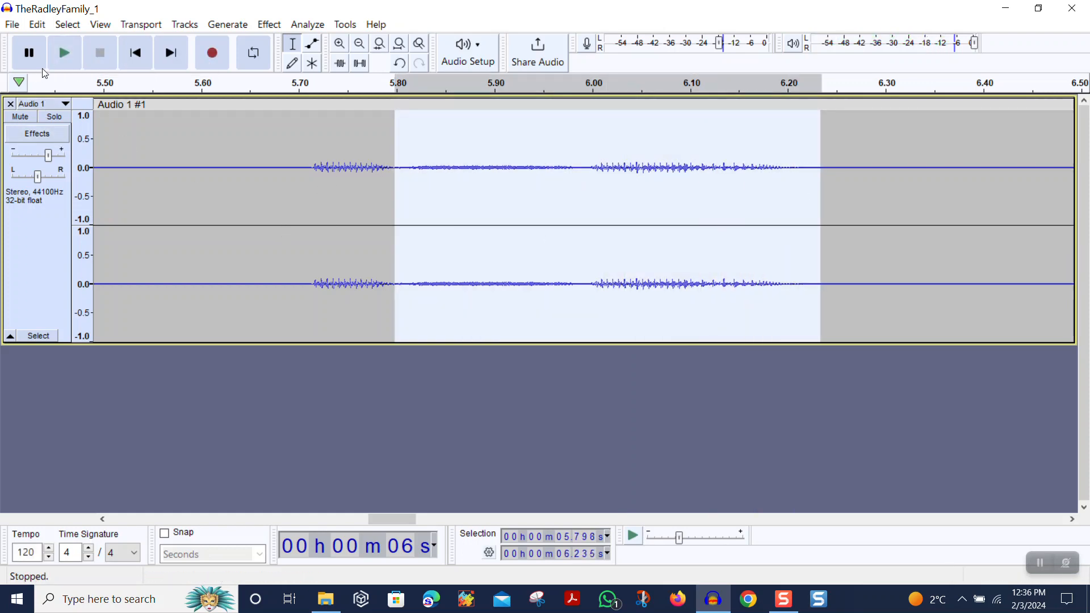
# Play the selected second word, clear the selection, and record the word anew in a roughly 3-second clip at the track's end
pyautogui.click(52, 65)
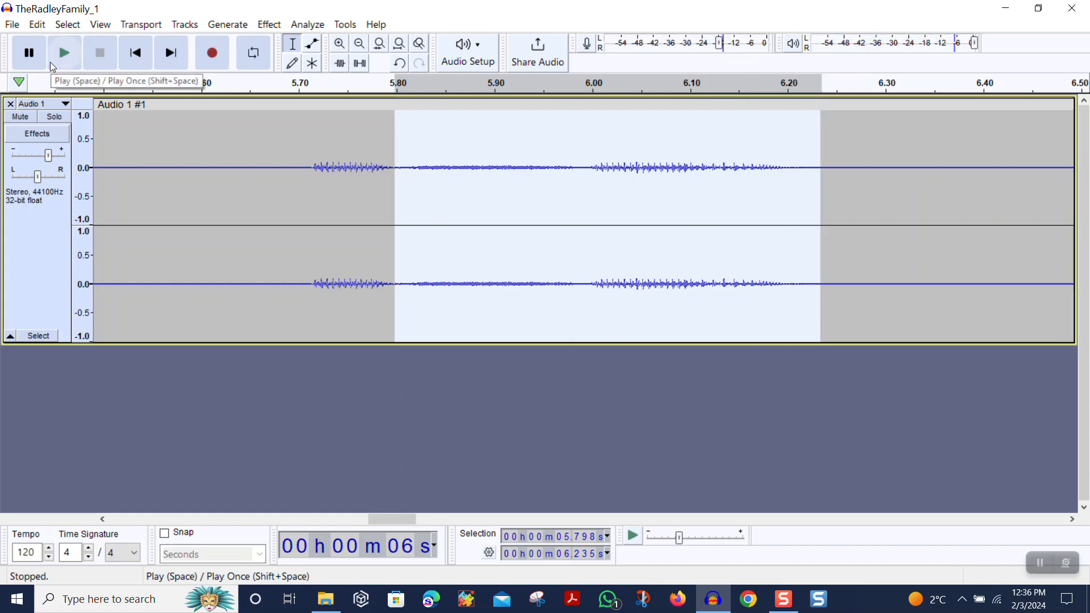
pyautogui.click(403, 179)
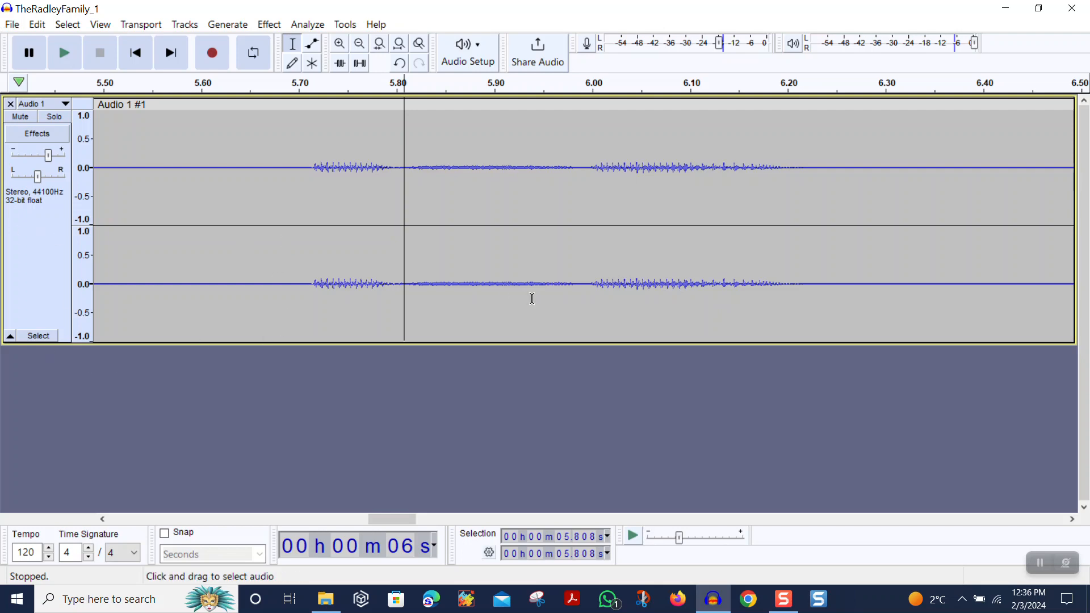
pyautogui.click(890, 176)
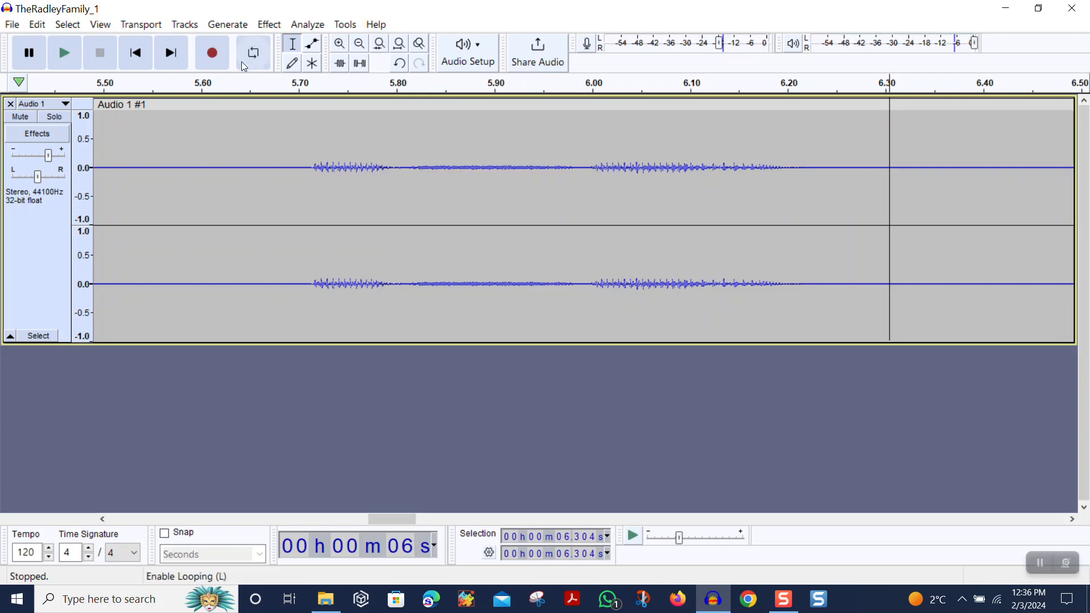
pyautogui.click(214, 53)
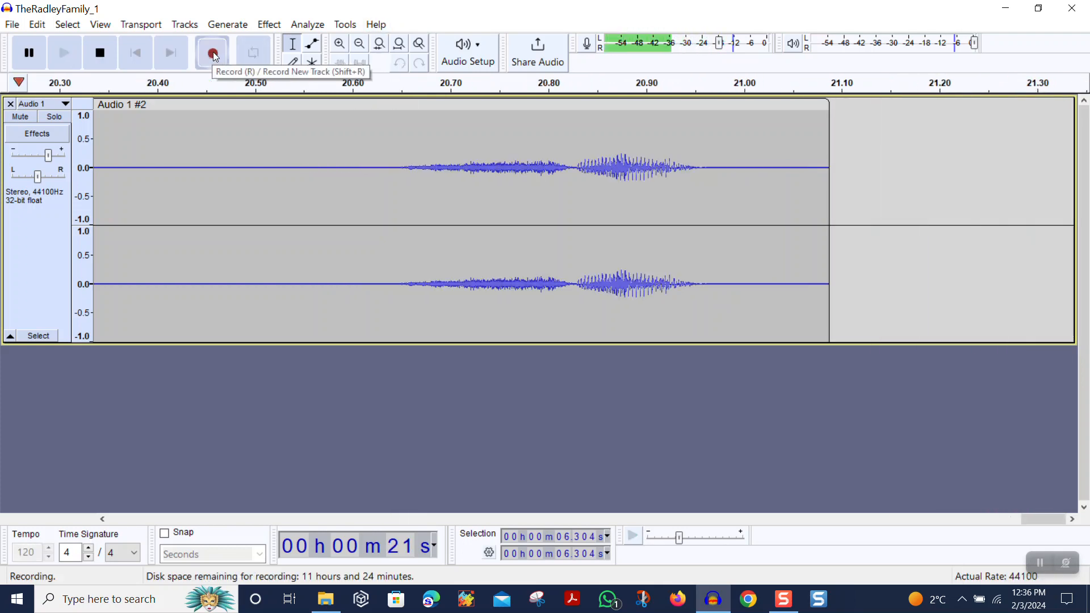
pyautogui.click(100, 52)
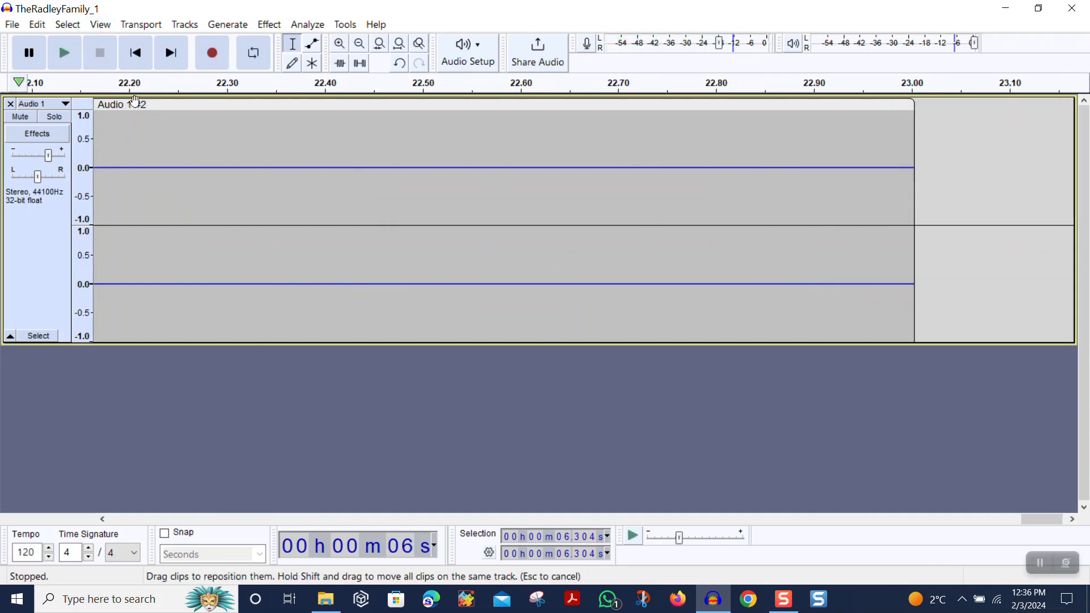
# Play the track from the start and select the first spoken word in the new clip, from about 20.40 s to 21.25 s
pyautogui.click(135, 54)
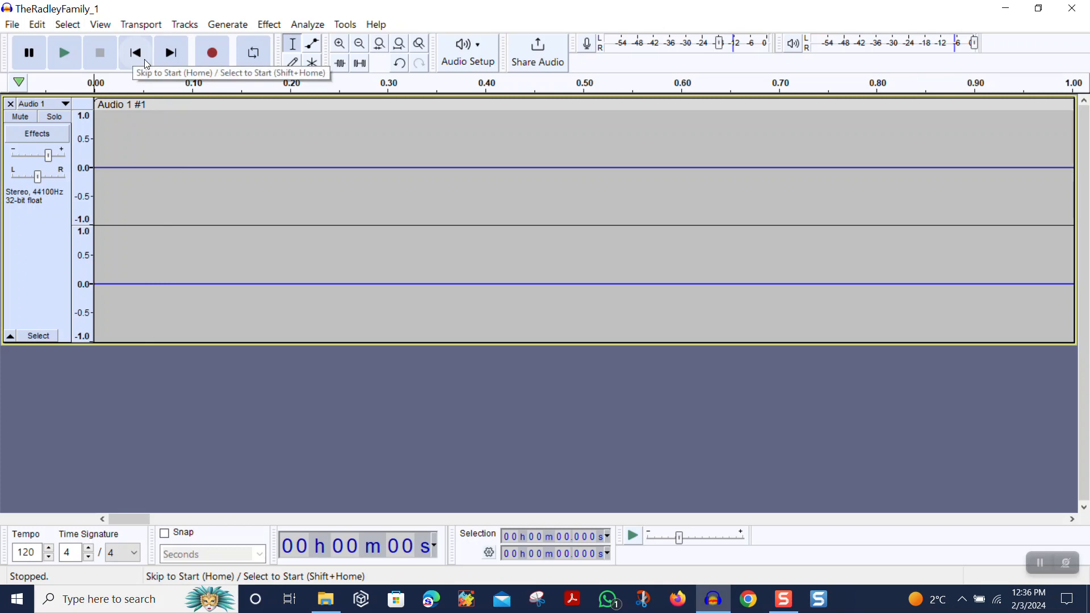
pyautogui.click(62, 59)
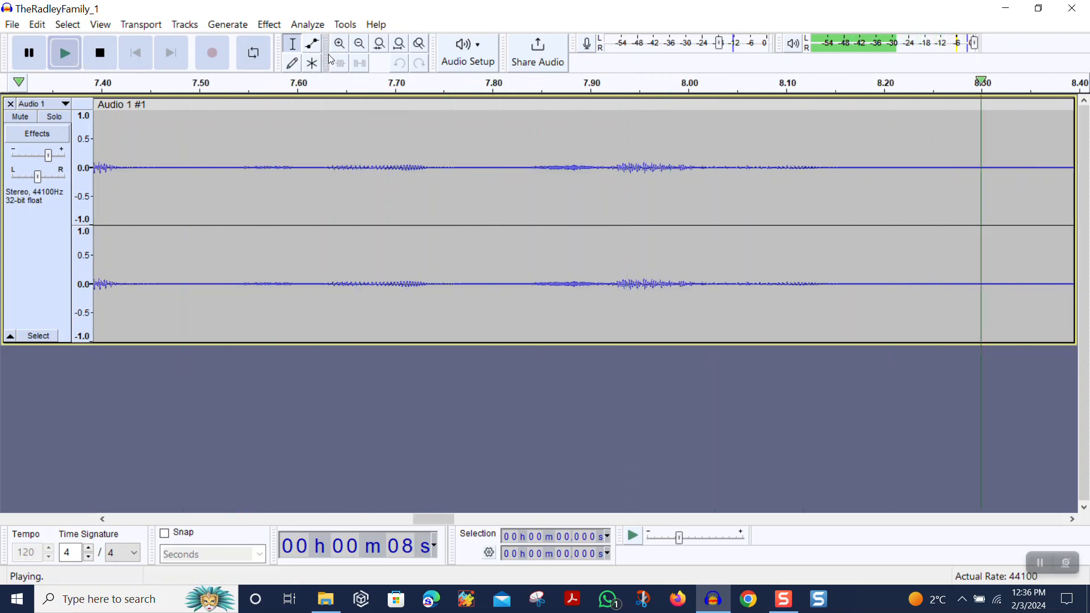
pyautogui.click(359, 51)
pyautogui.click(360, 50)
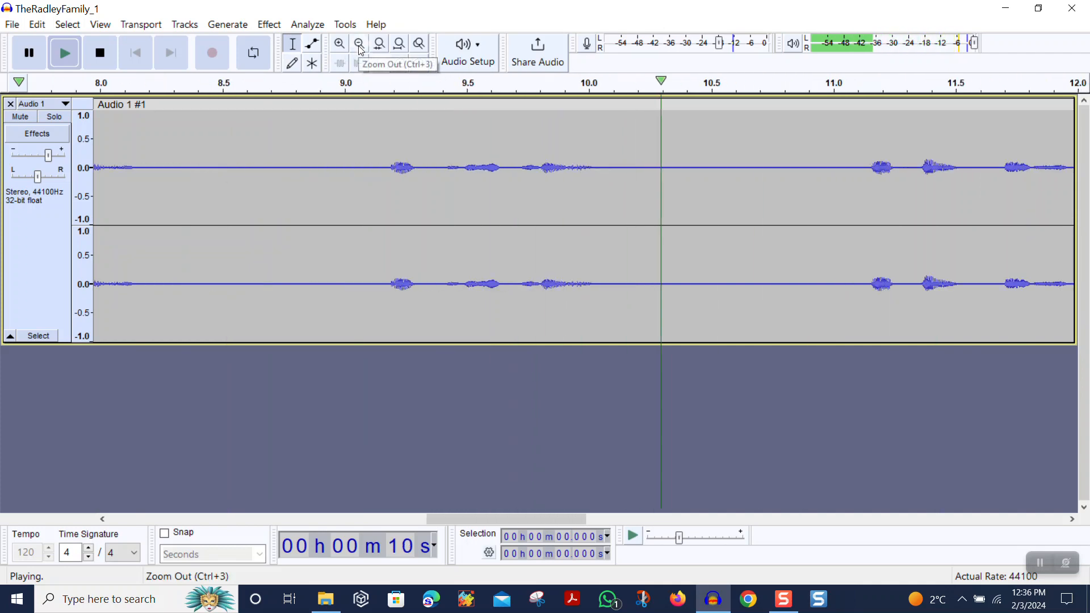
pyautogui.click(360, 51)
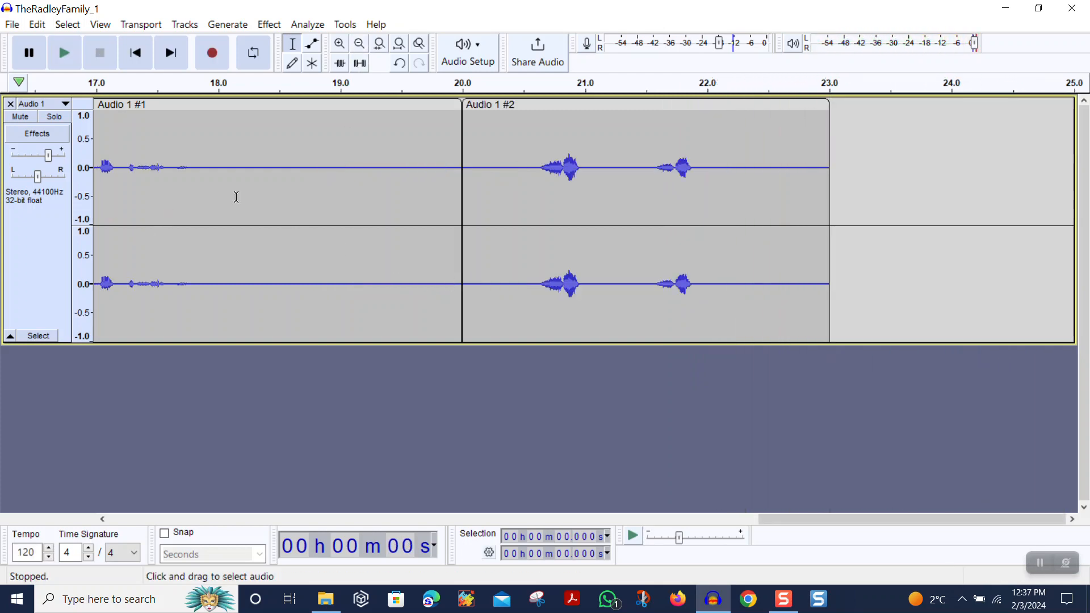
pyautogui.moveTo(512, 167); pyautogui.dragTo(618, 167)
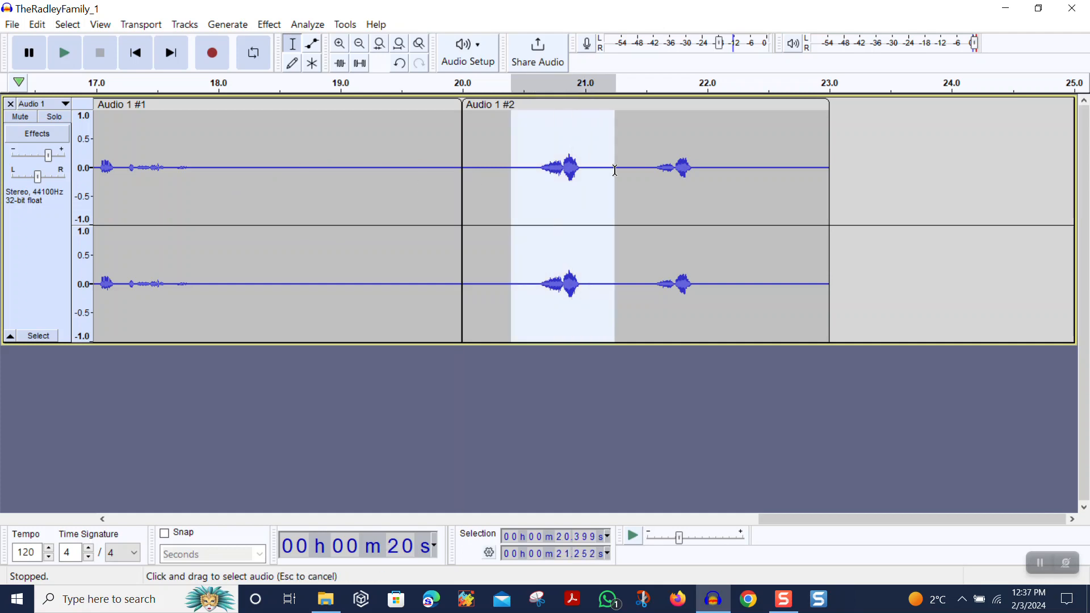
pyautogui.click(63, 56)
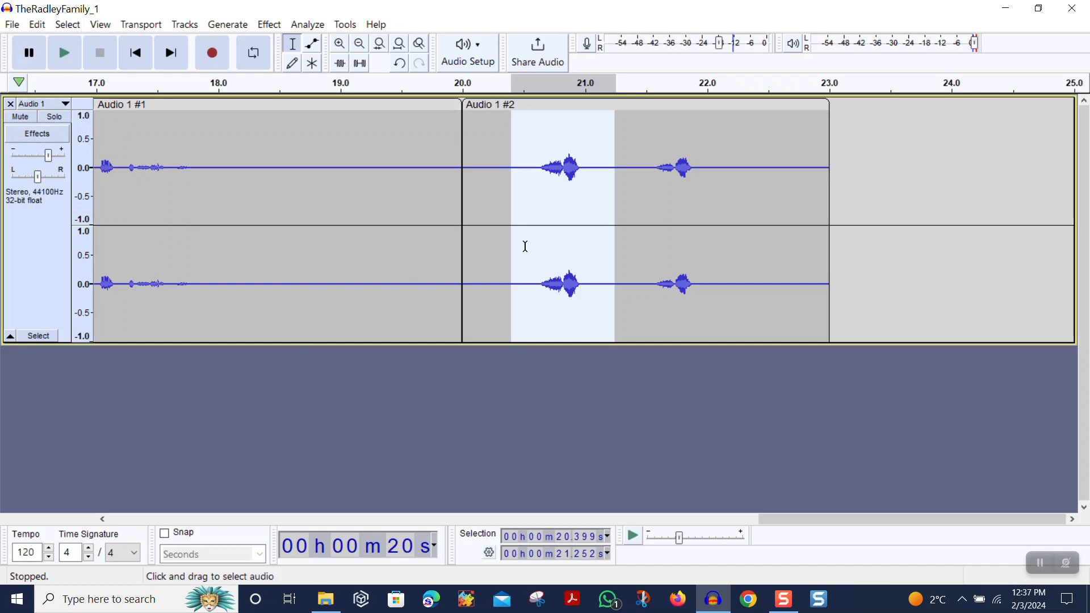
# Start exporting the selected word as MP3 with the file name chef.mp3 in the TheRadleyFamily folder
pyautogui.click(12, 25)
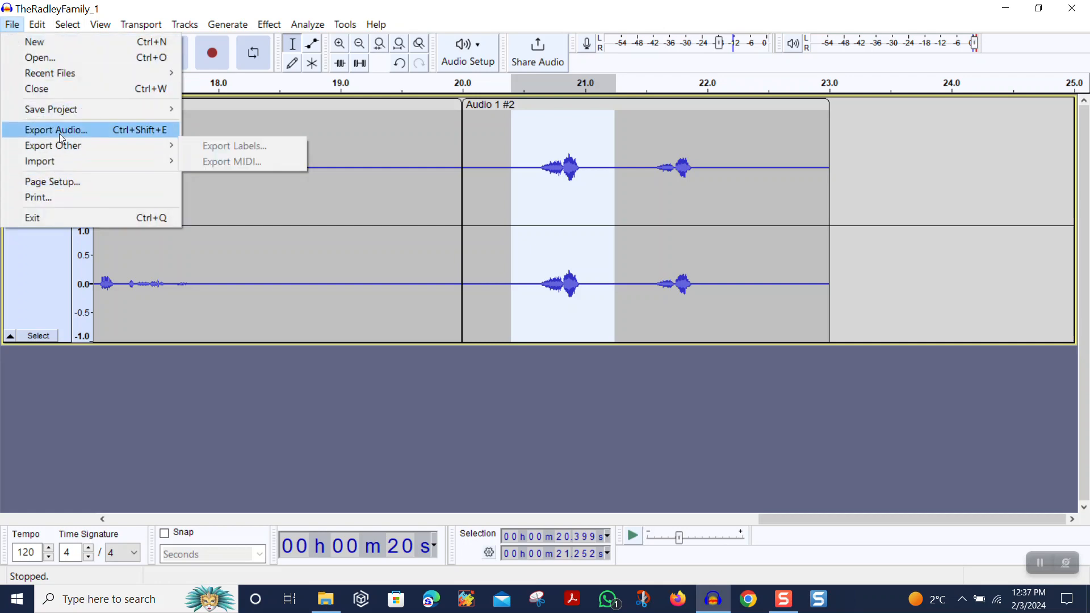
pyautogui.click(101, 130)
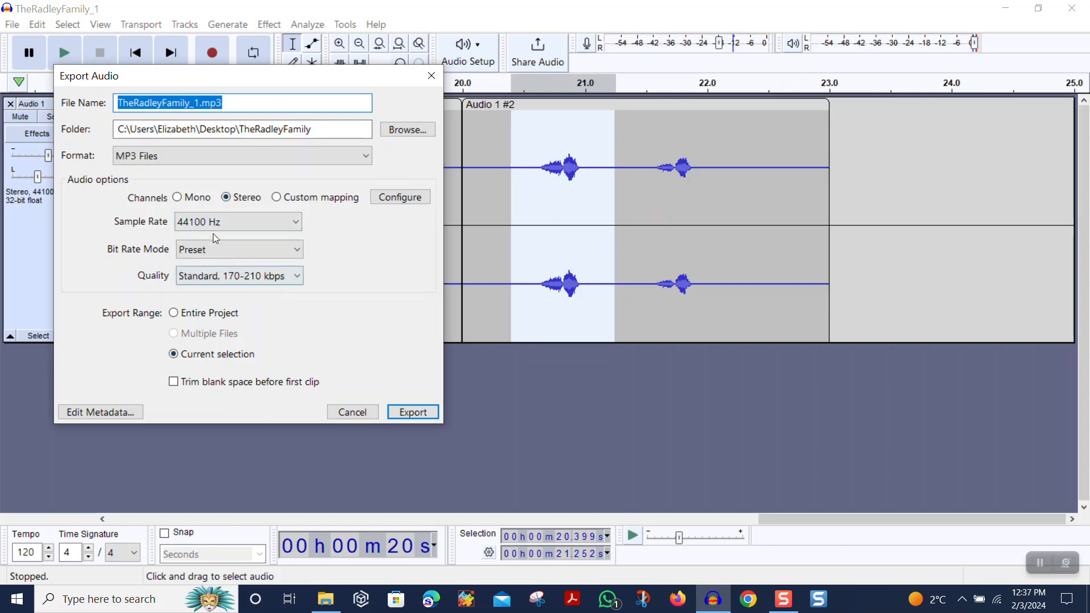
pyautogui.click(198, 103)
pyautogui.moveTo(182, 101); pyautogui.dragTo(71, 101)
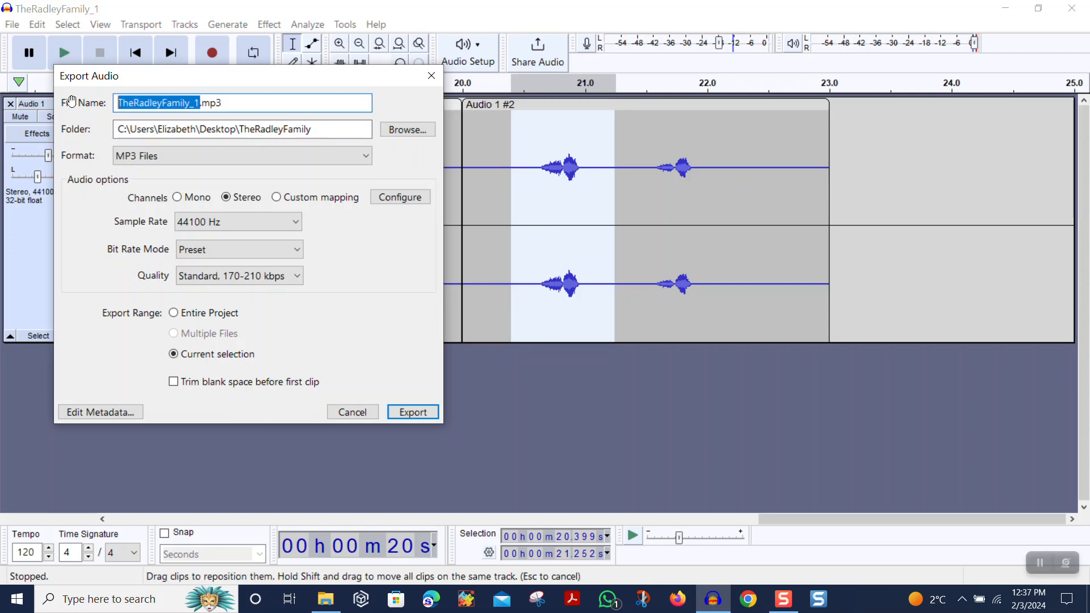
pyautogui.write('chef')
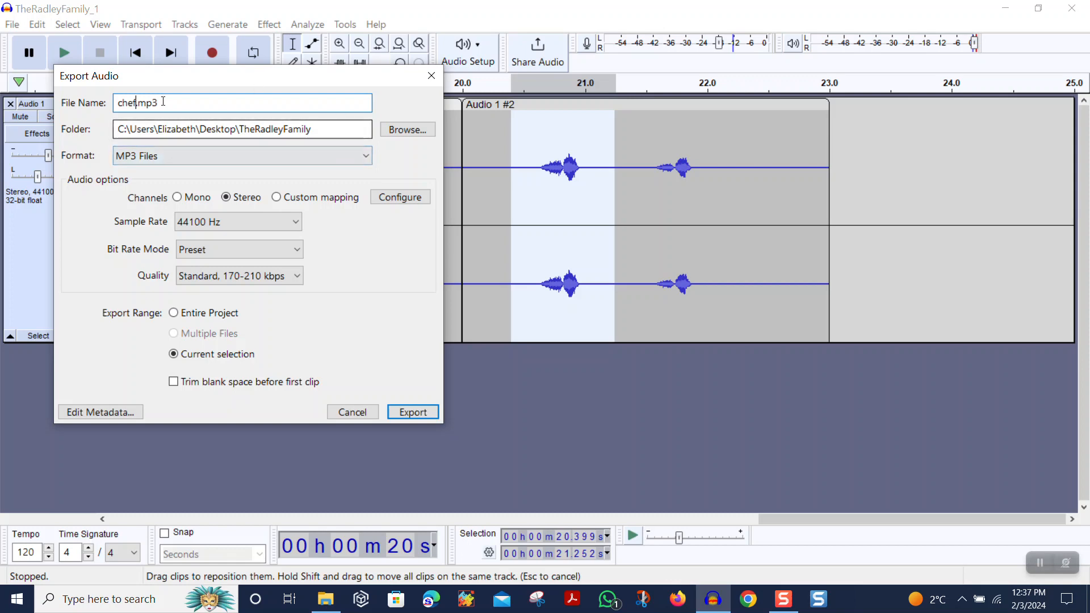
# Set the metadata track title to "chef" and export the current selection
pyautogui.click(73, 415)
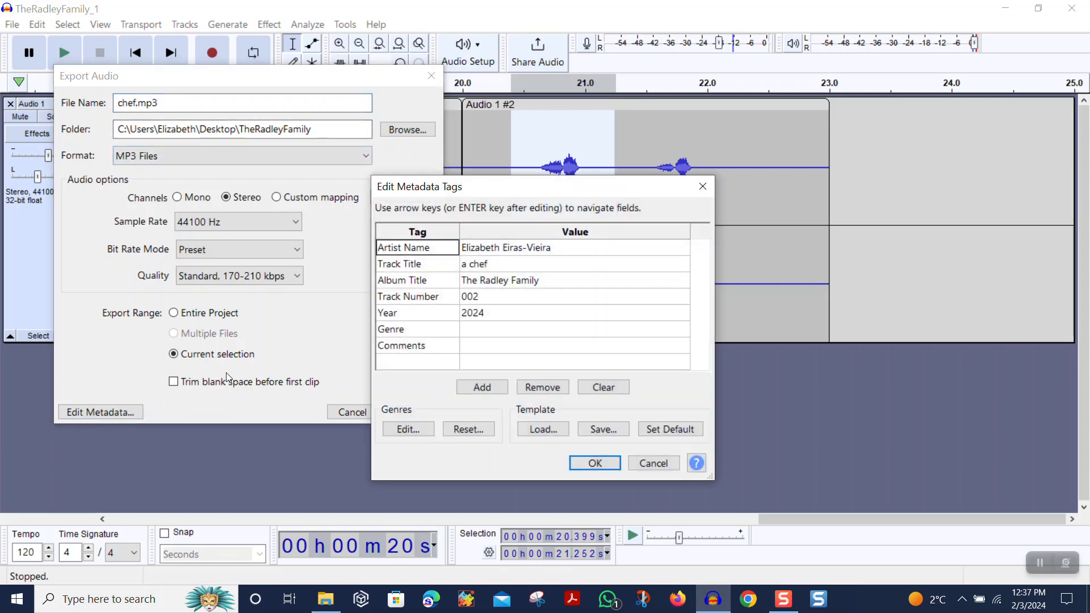
pyautogui.click(490, 267)
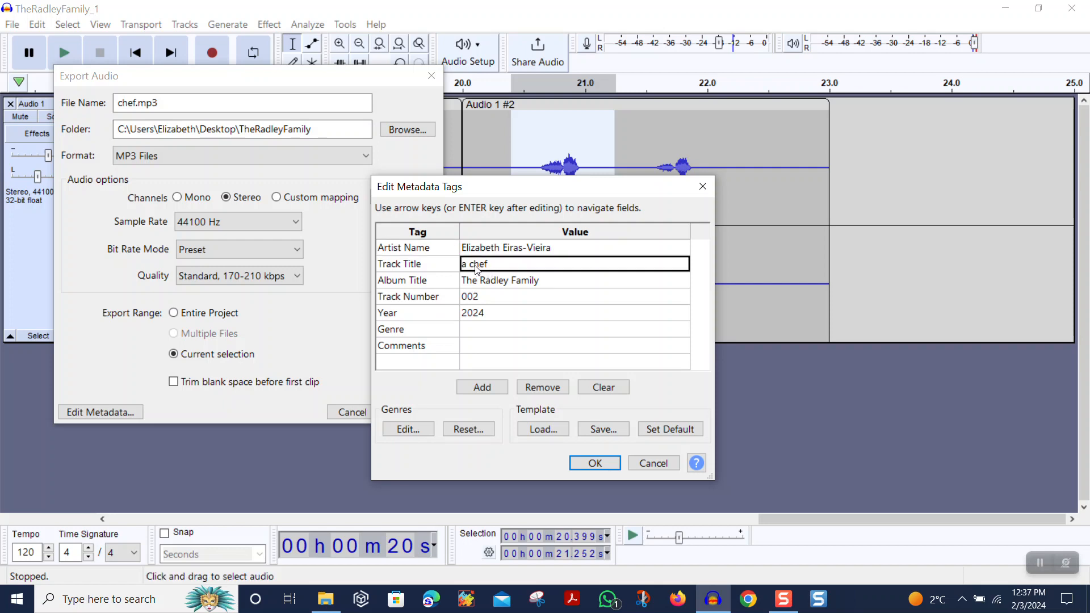
pyautogui.click(469, 266)
pyautogui.click(471, 266)
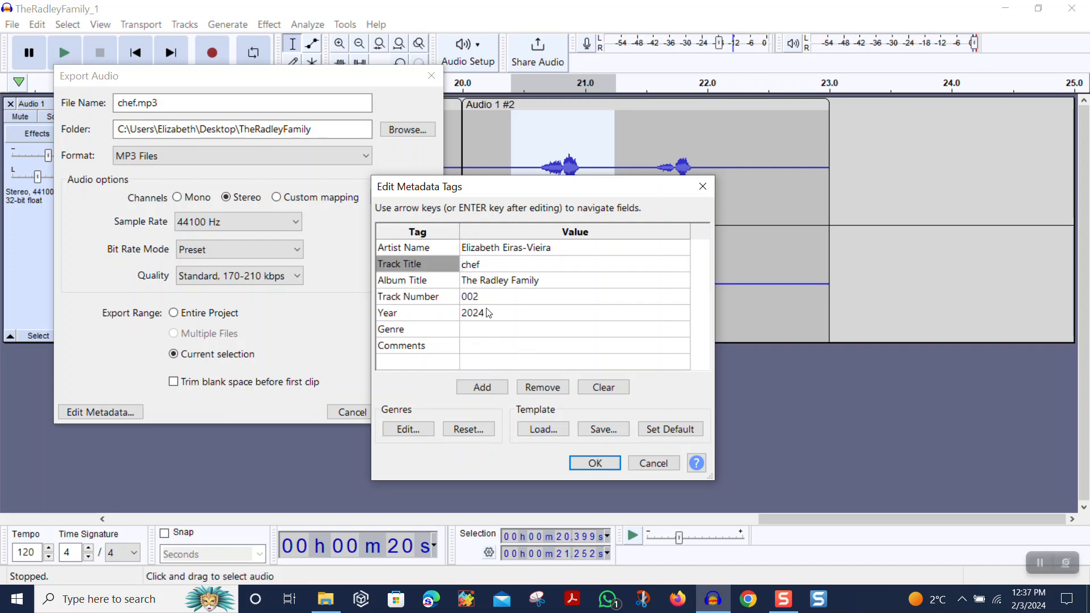
pyautogui.click(594, 464)
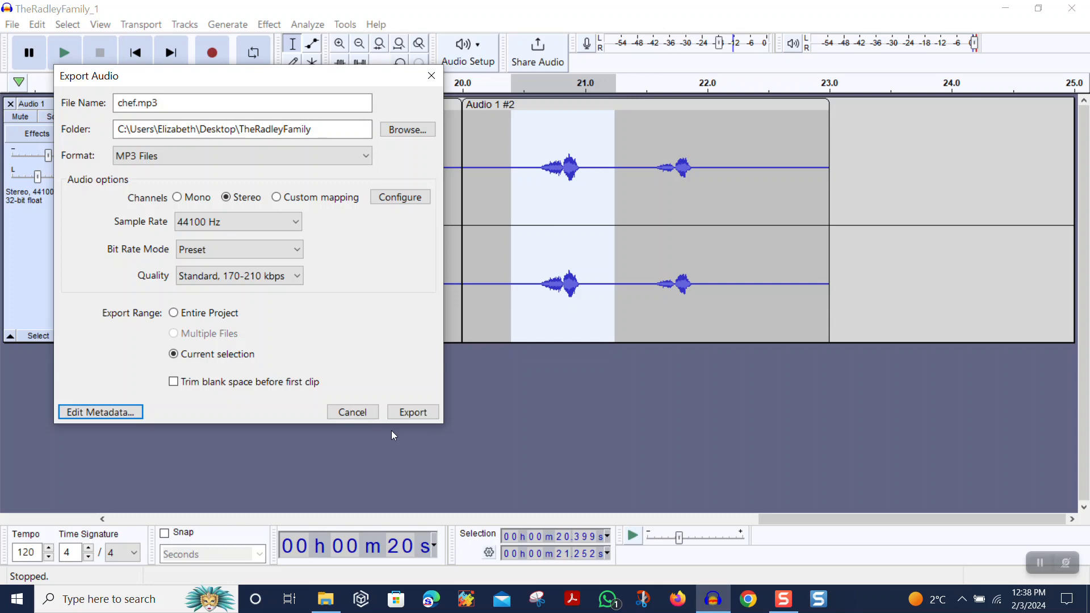
pyautogui.click(409, 415)
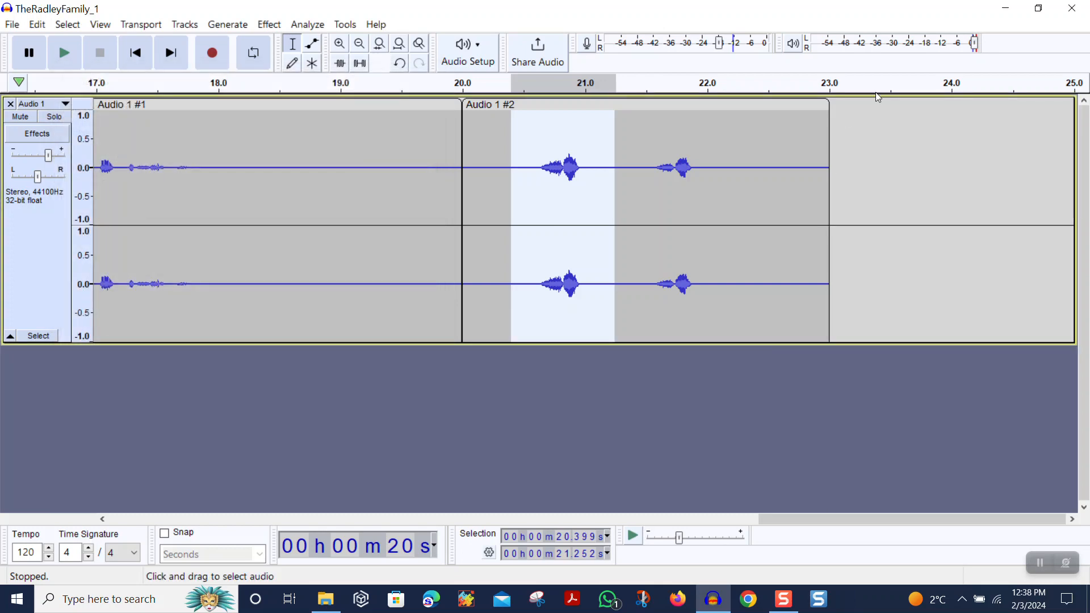
# Switch to File Explorer's TheRadleyFamily folder and play the TheRadleyFamily_1 MP3 file in Media Player, closing the player when done
pyautogui.click(1006, 10)
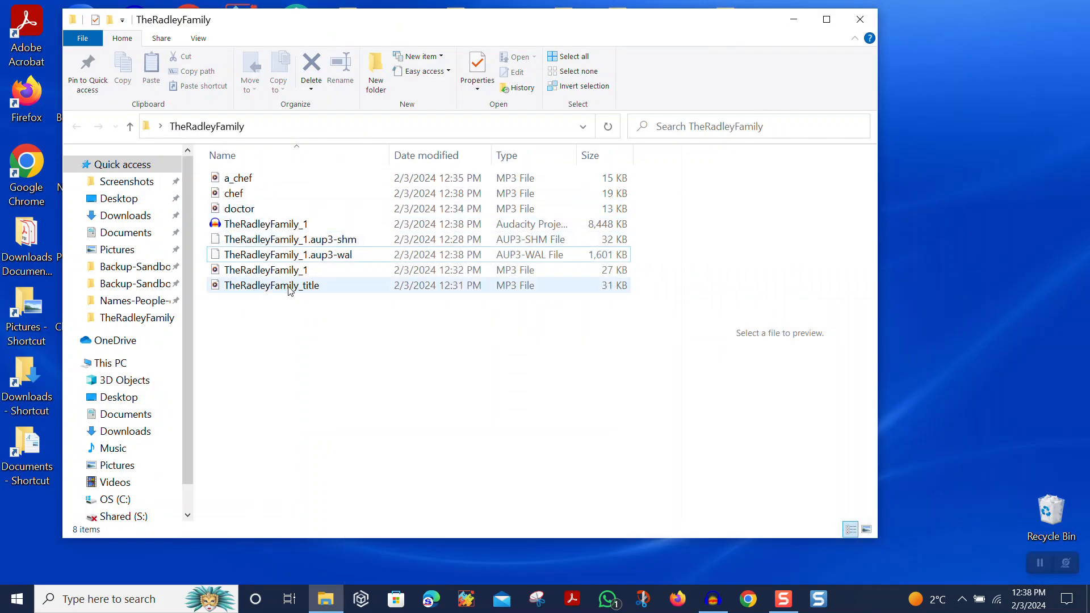
pyautogui.moveTo(289, 290)
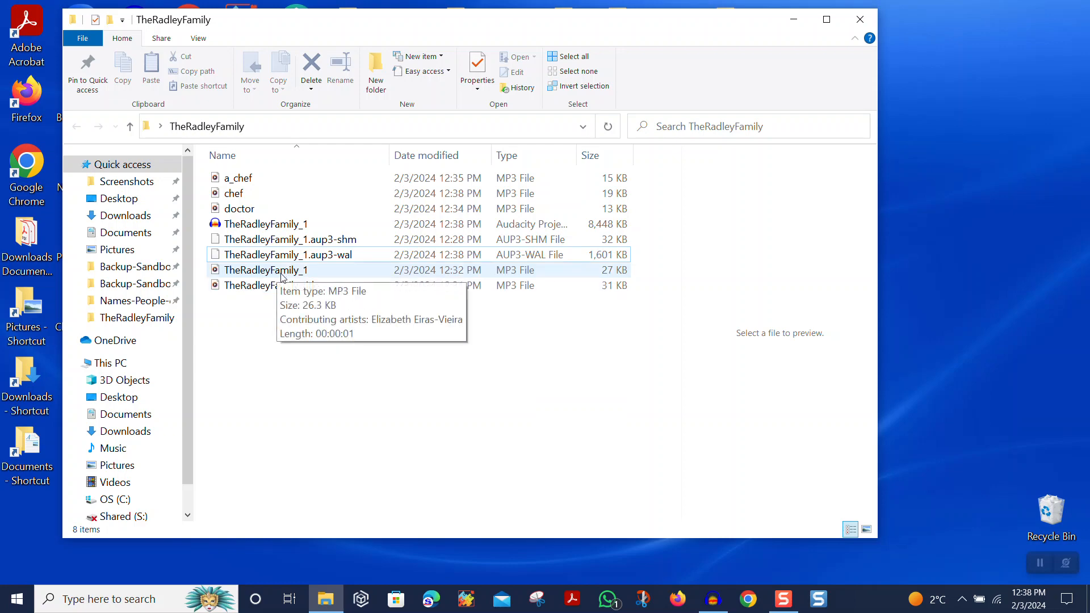
pyautogui.doubleClick(288, 271)
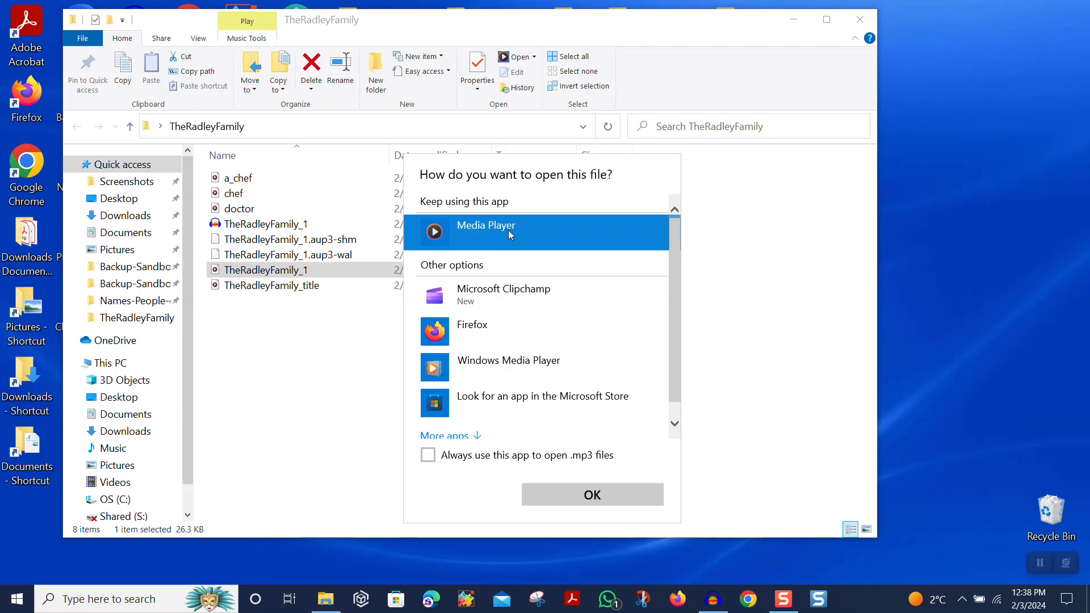
pyautogui.click(598, 496)
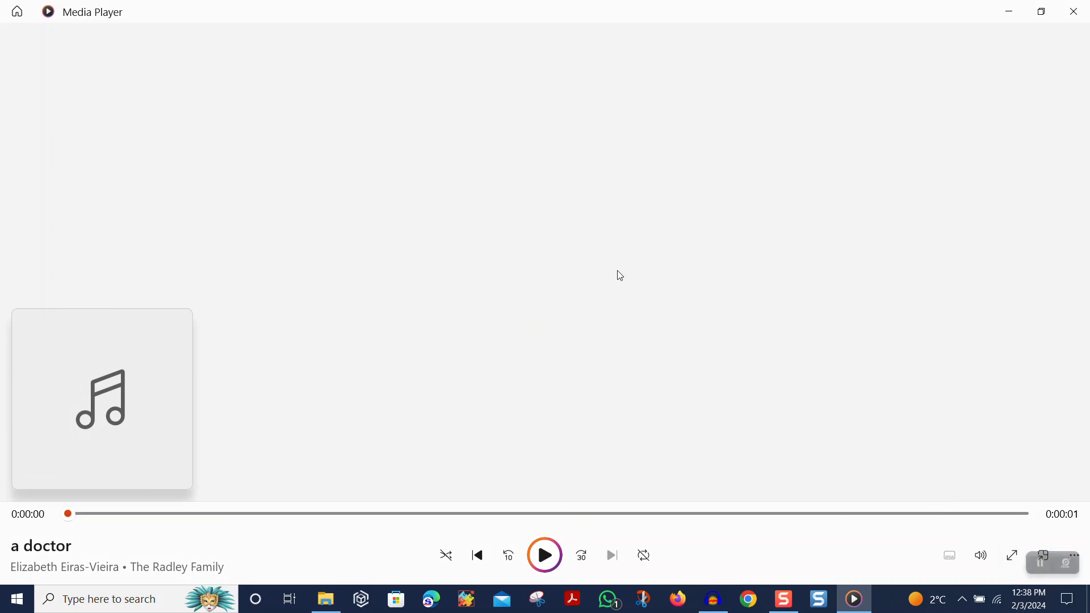
pyautogui.click(1075, 11)
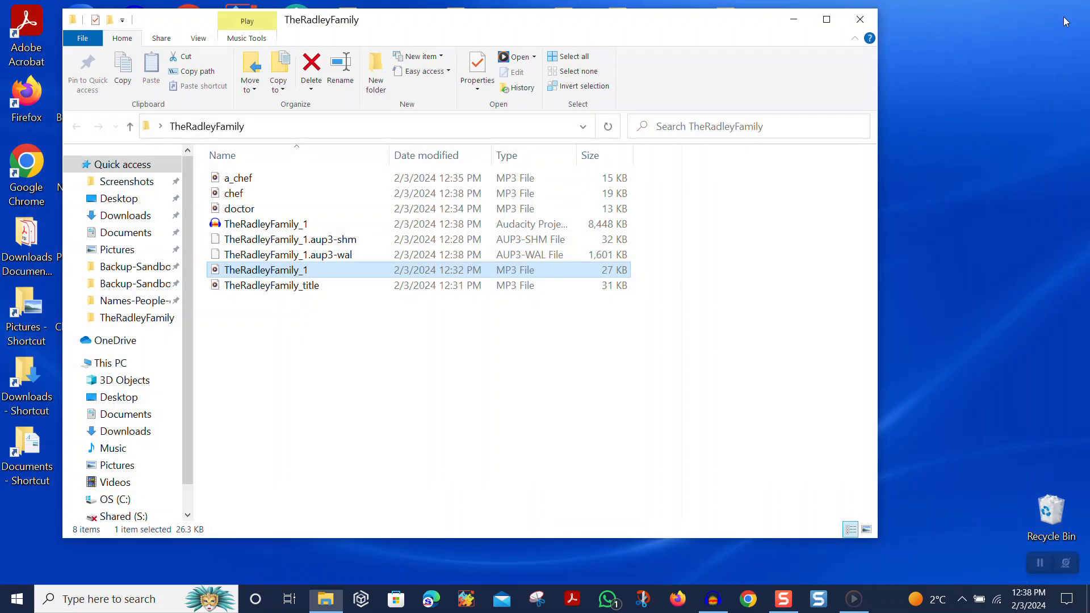
# Rename the TheRadleyFamily_1 MP3 file to a_doctor_1
pyautogui.click(299, 279)
pyautogui.moveTo(301, 271); pyautogui.dragTo(226, 273)
pyautogui.write('a_')
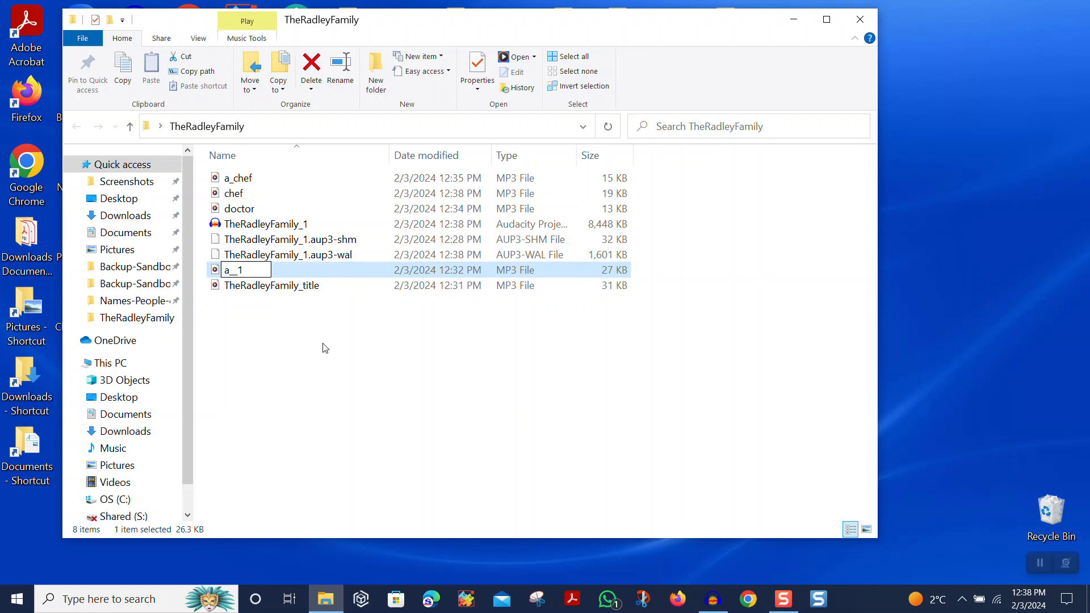
pyautogui.write('r')
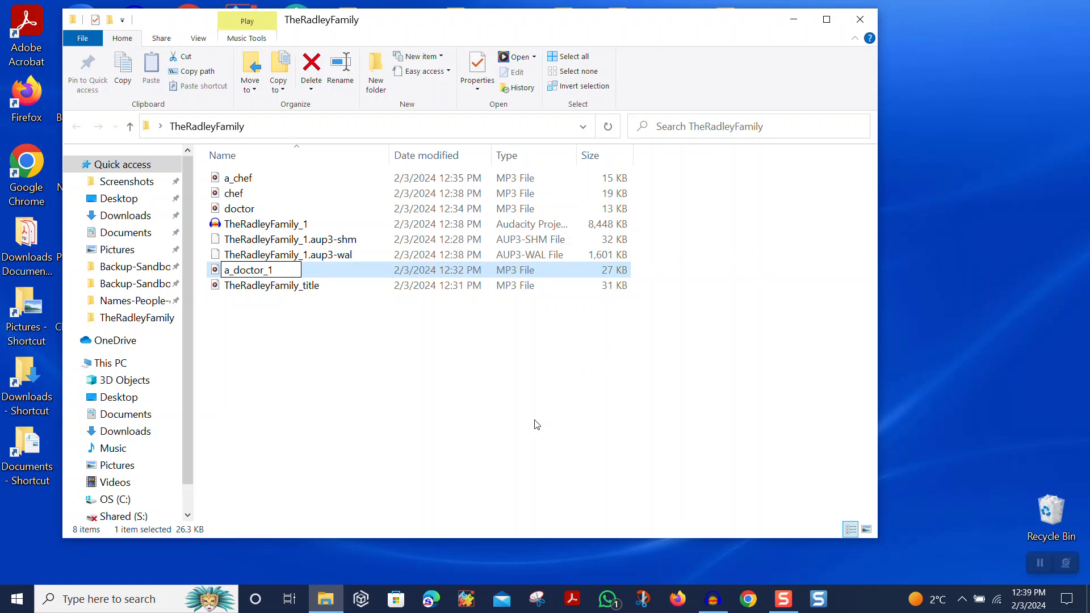
pyautogui.click(510, 487)
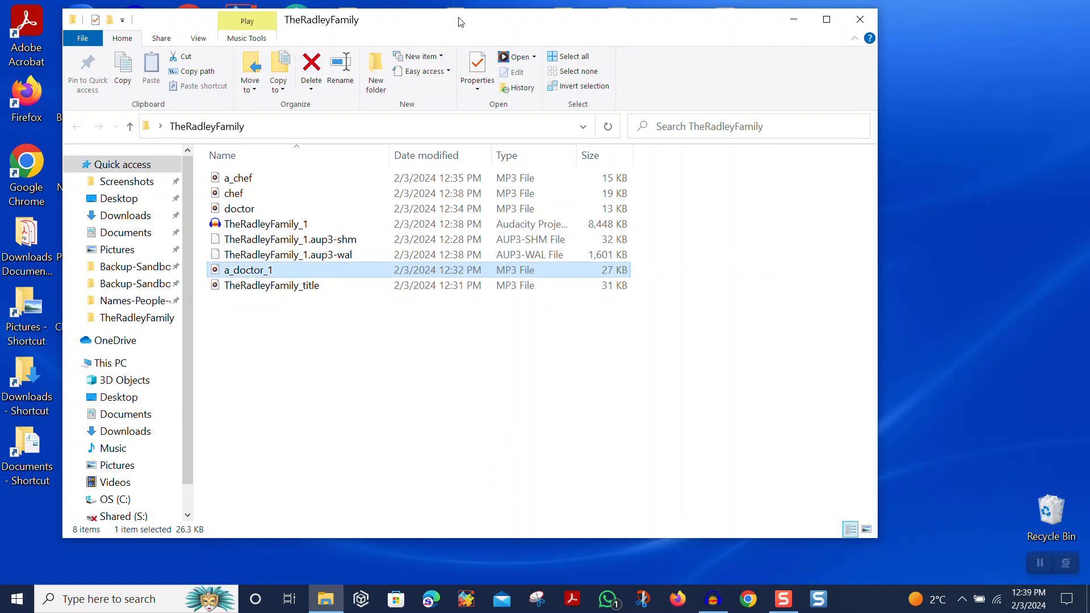